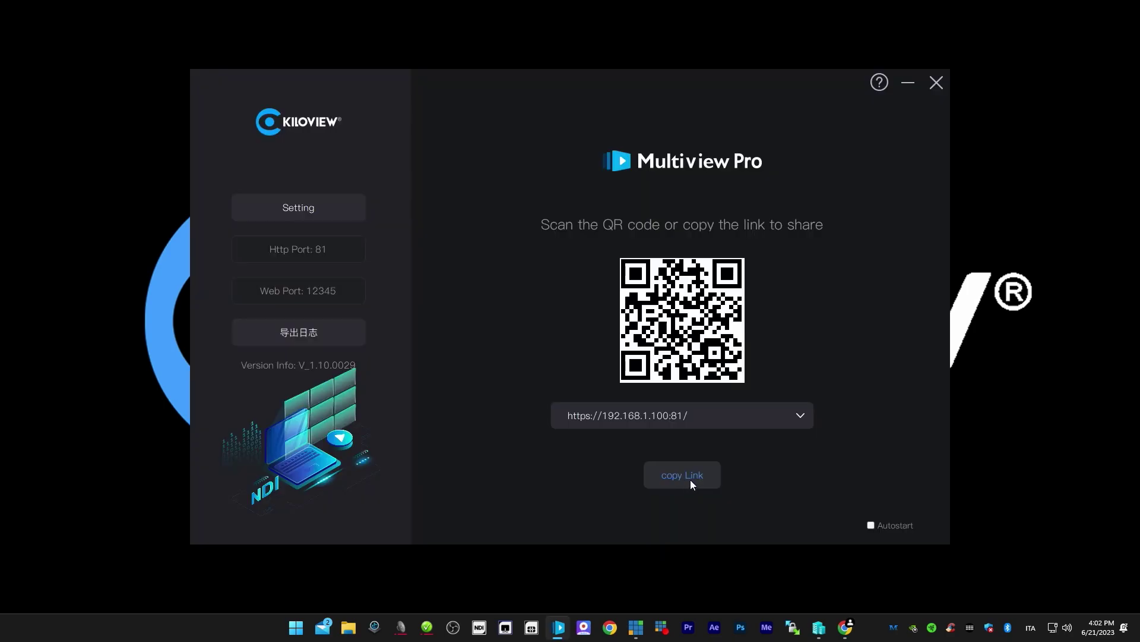
Log in to Multiview Pro and begin a new built production.
{"action": "left_click", "coordinate": [690, 479]}
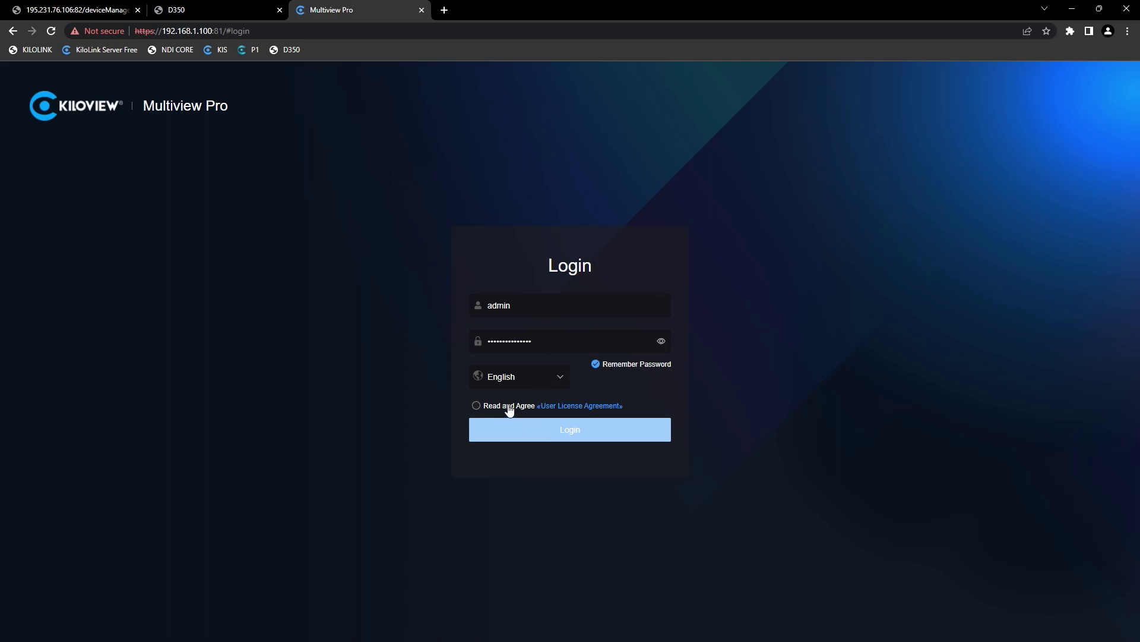
{"action": "left_click", "coordinate": [562, 438]}
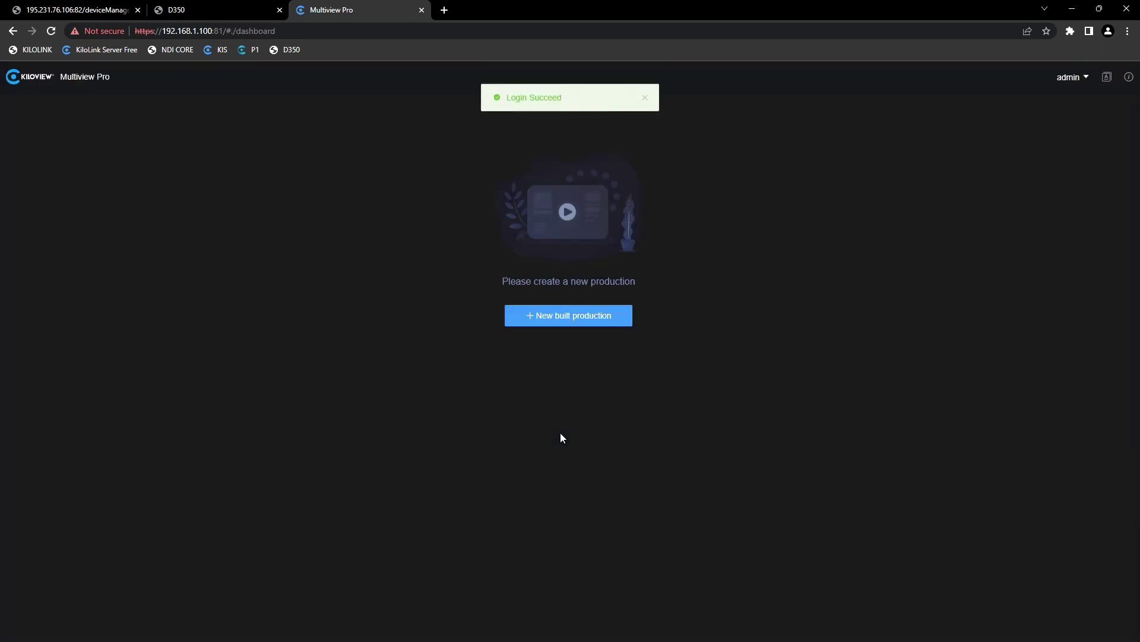
{"action": "left_click", "coordinate": [556, 324]}
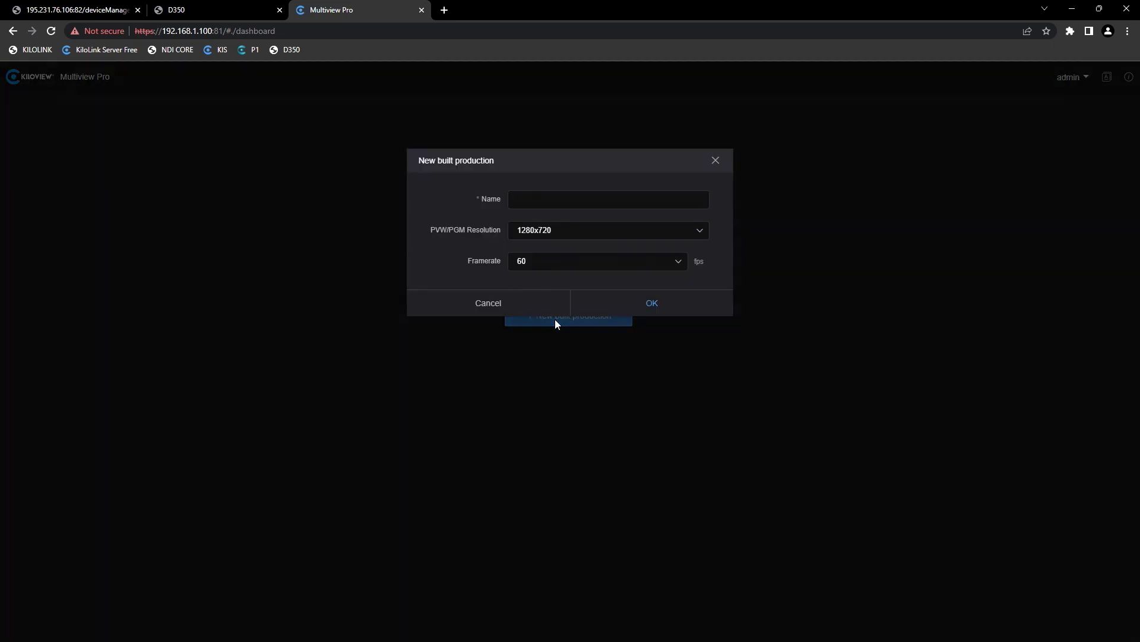
Set the production named 'production' to 1920x1080 at 50 fps and confirm it.
{"action": "left_click", "coordinate": [550, 236]}
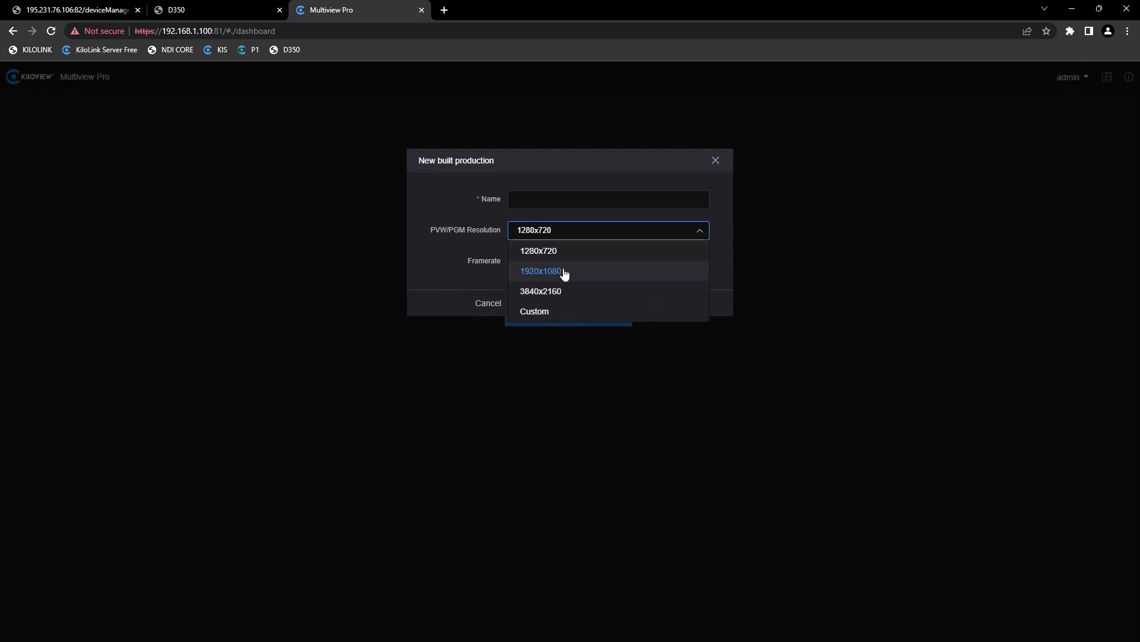
{"action": "left_click", "coordinate": [564, 272]}
{"action": "left_click", "coordinate": [553, 262]}
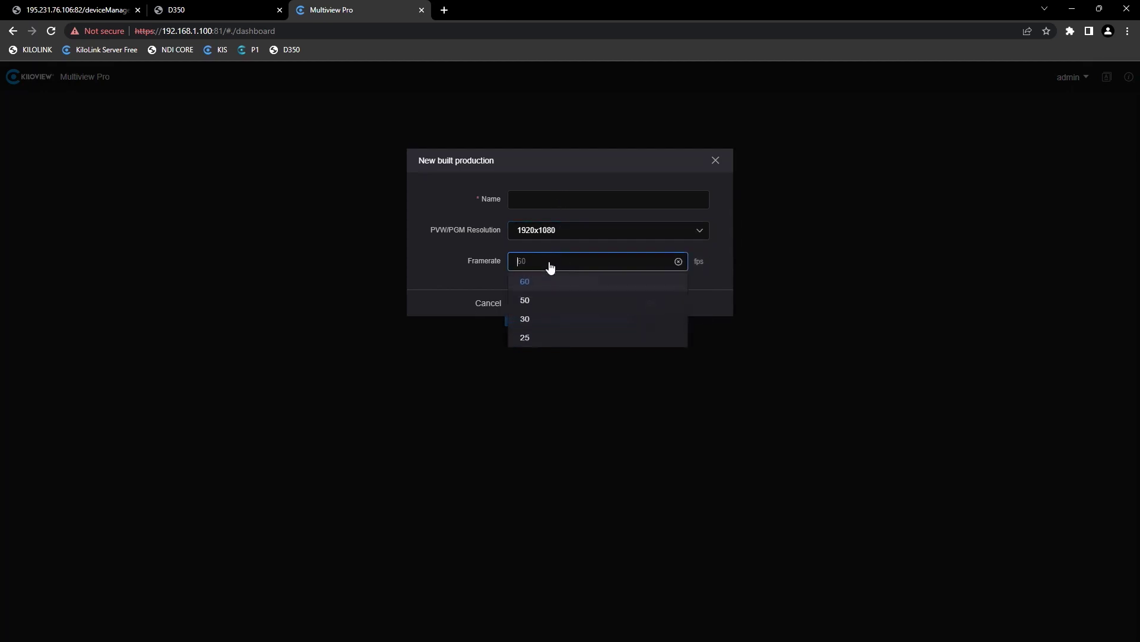
{"action": "left_click", "coordinate": [550, 308]}
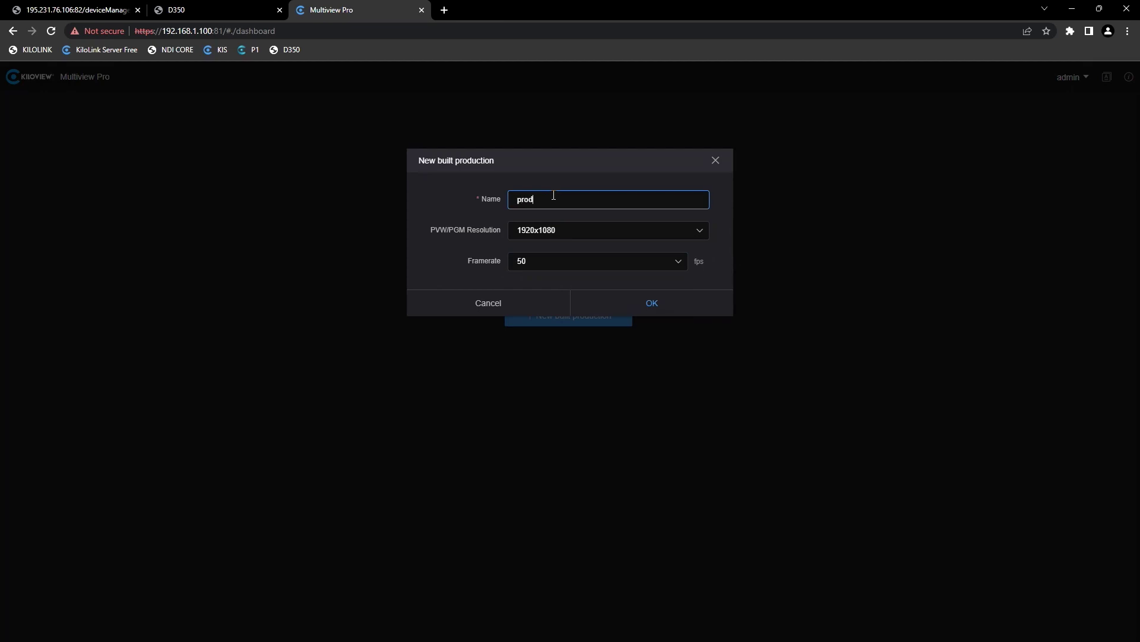
{"action": "left_click", "coordinate": [628, 304]}
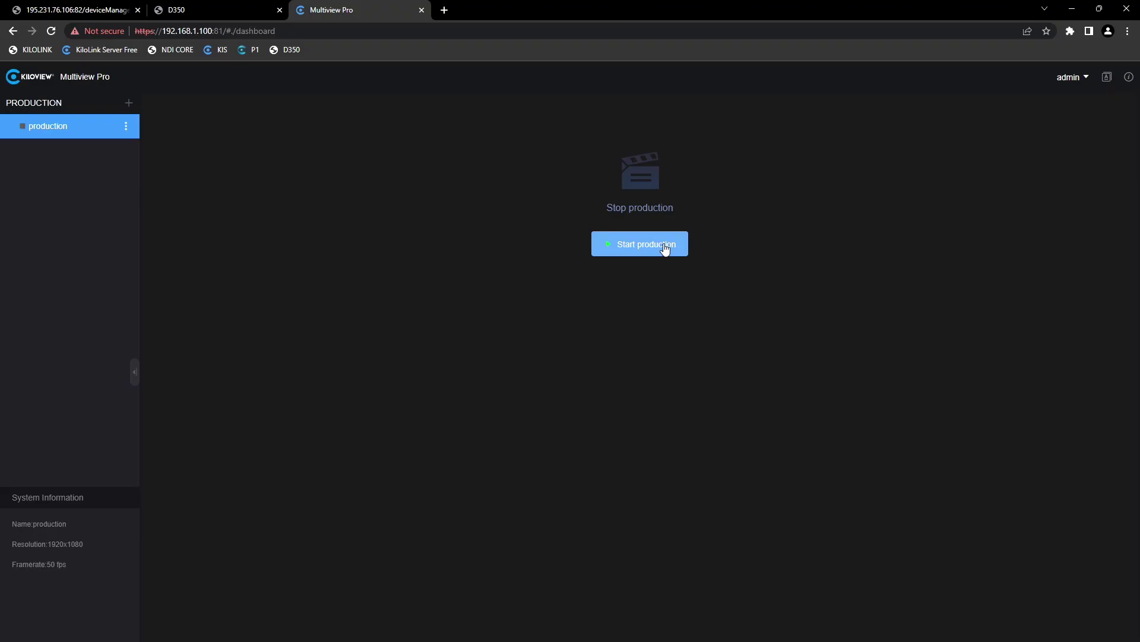
Start the production, then add the Ten Windows (PVW+PGM) template as layout 'test'.
{"action": "left_click", "coordinate": [664, 249]}
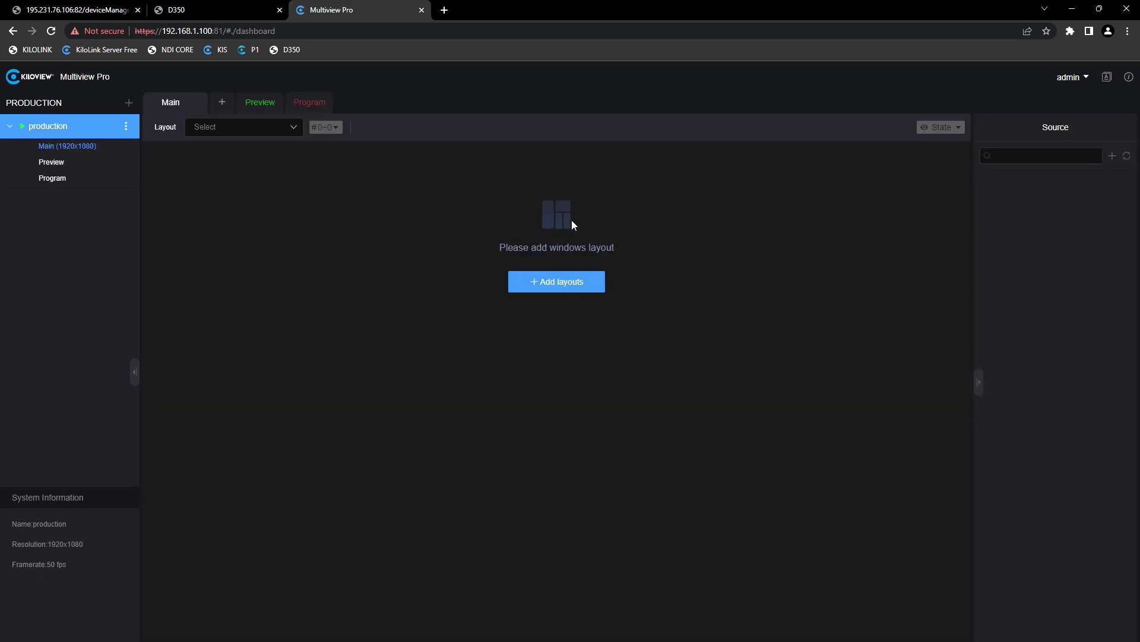
{"action": "left_click", "coordinate": [564, 287]}
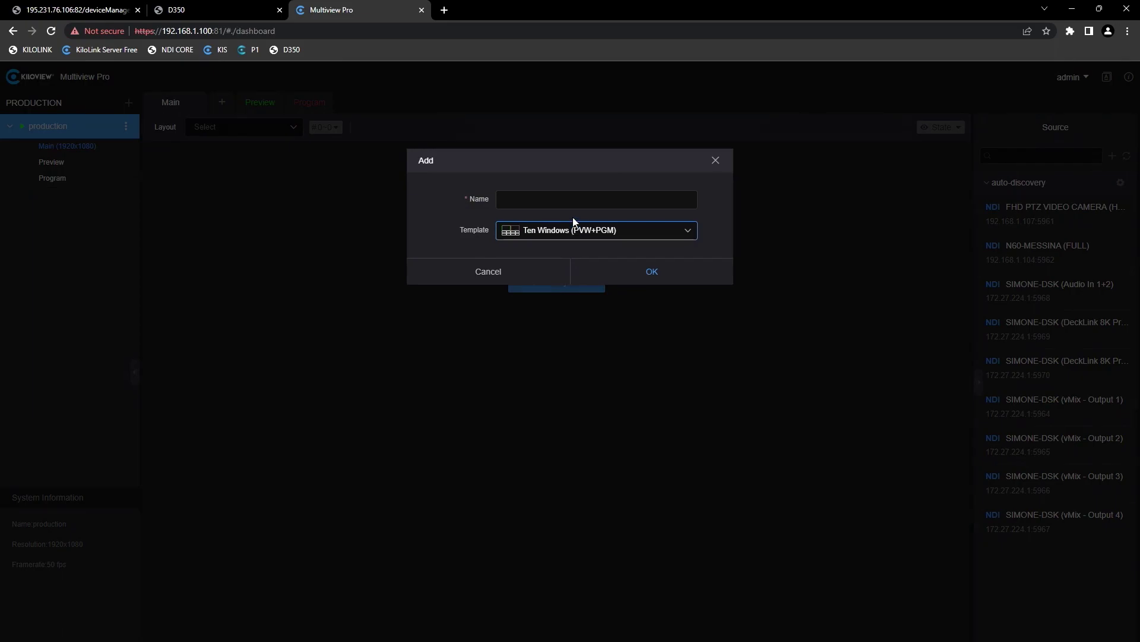
{"action": "left_click", "coordinate": [544, 237]}
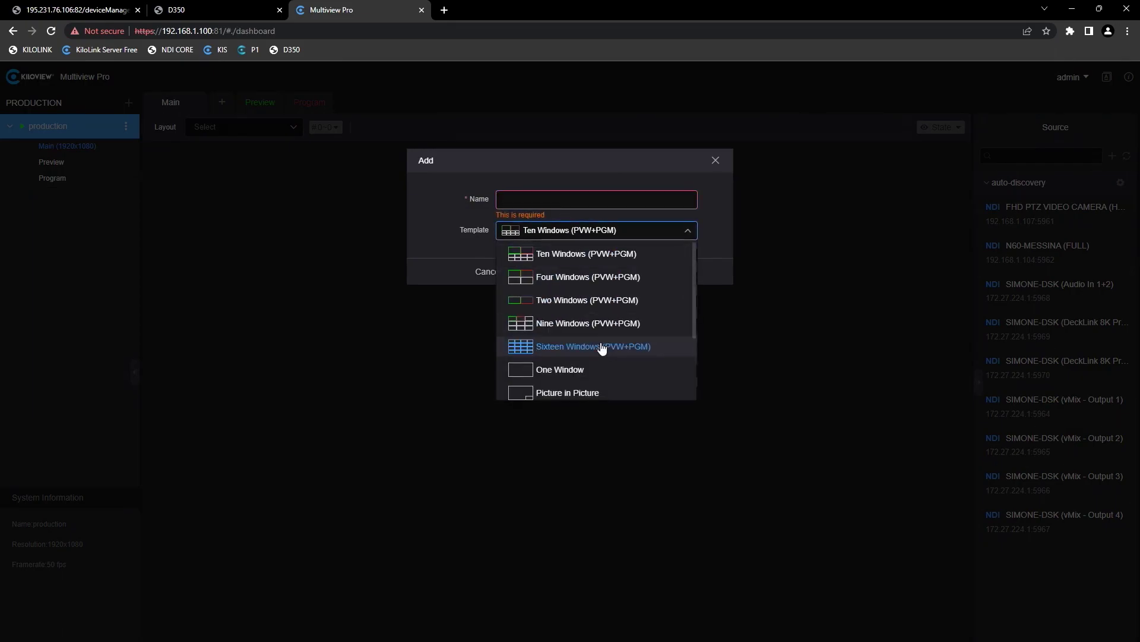
{"action": "scroll", "coordinate": [600, 347], "scroll_direction": "down", "scroll_amount": 3}
{"action": "scroll", "coordinate": [606, 351], "scroll_direction": "up", "scroll_amount": 5}
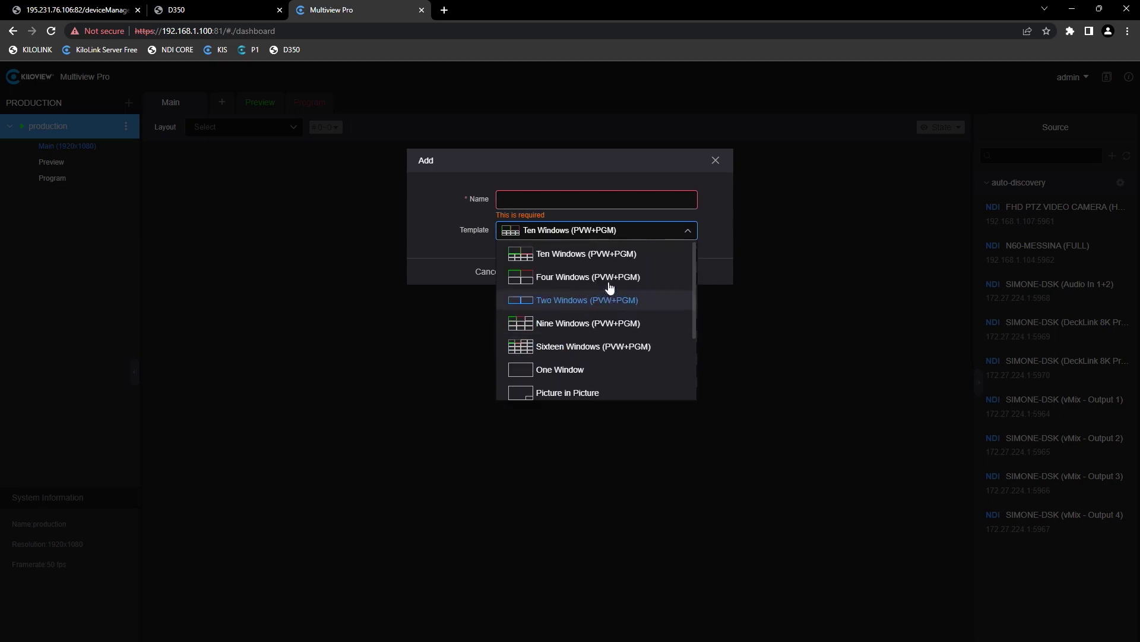
{"action": "left_click", "coordinate": [567, 200]}
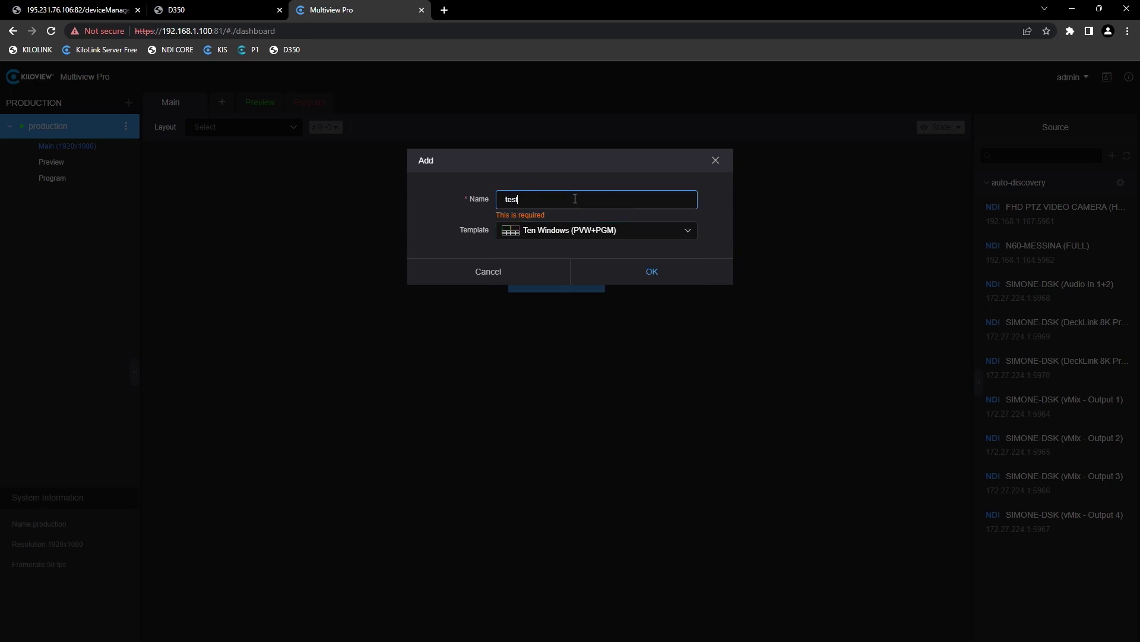
{"action": "left_click", "coordinate": [636, 263]}
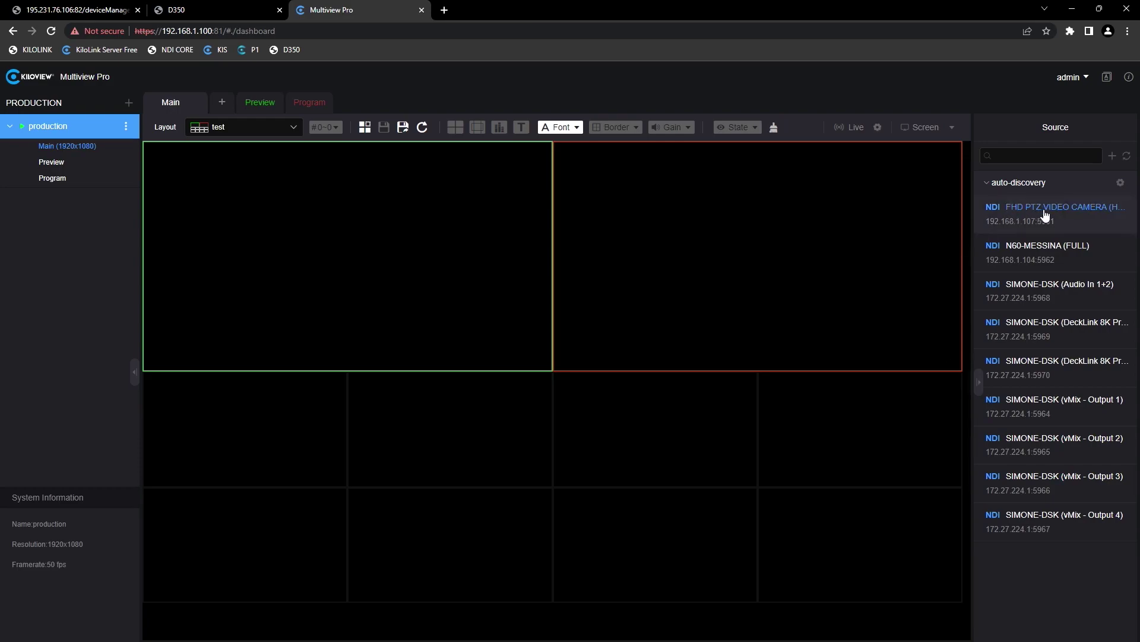
Fill windows with PTZ camera, N60-MESSINA, DeckLink 2, vMix Outputs 1 and 3; PTZ to Preview.
{"action": "left_click_drag", "start_coordinate": [520, 364], "coordinate": [221, 427]}
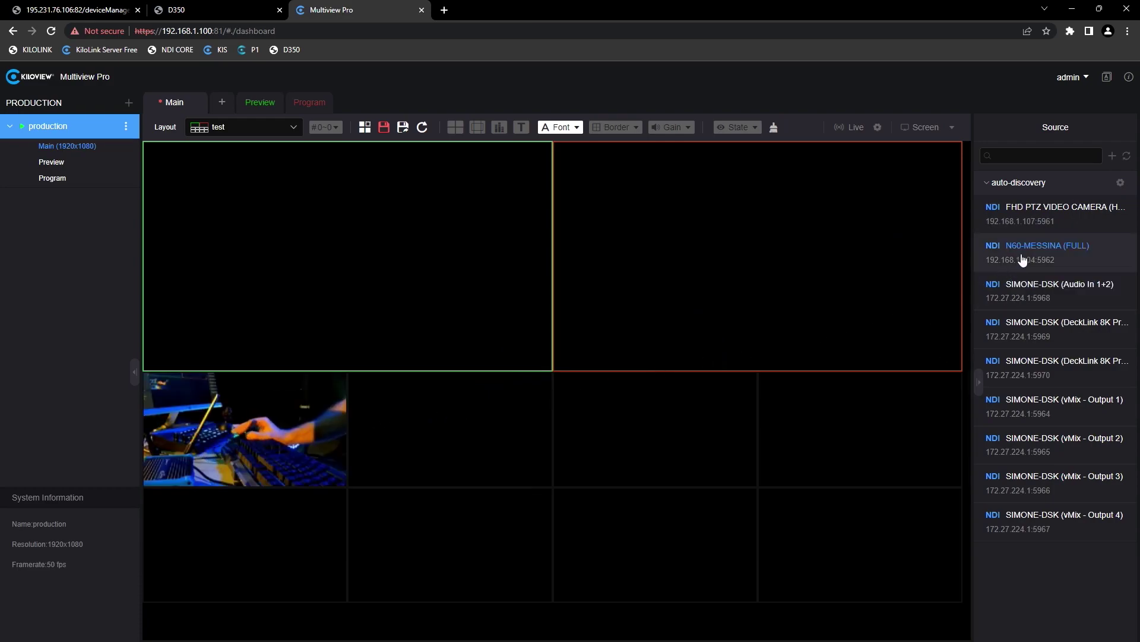
{"action": "left_click_drag", "start_coordinate": [1065, 257], "coordinate": [465, 438]}
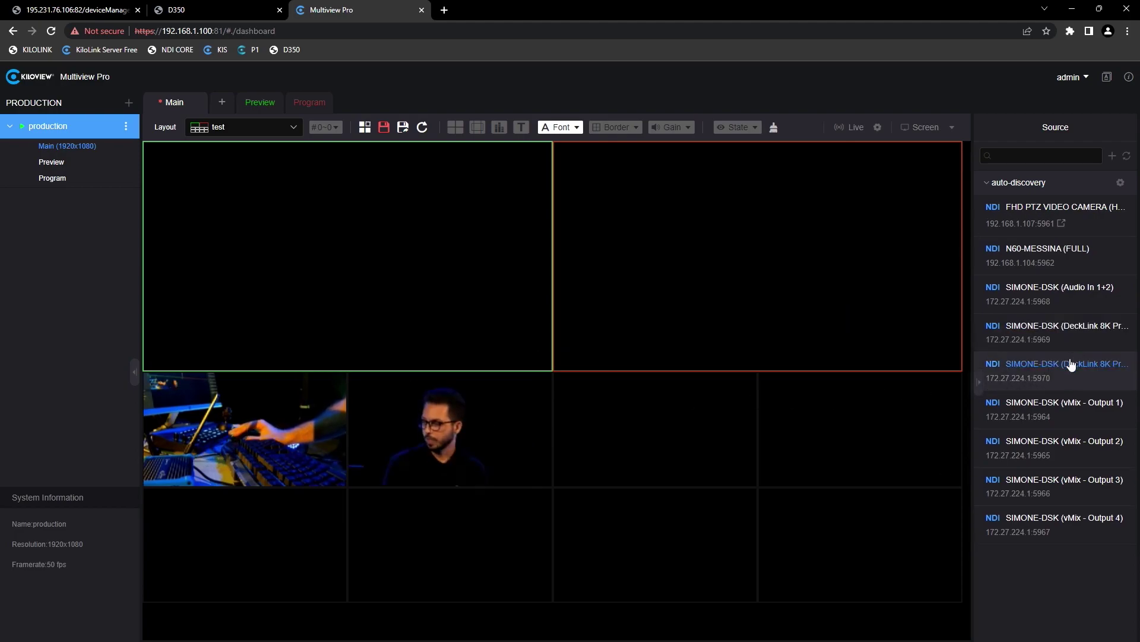
{"action": "left_click_drag", "start_coordinate": [1068, 366], "coordinate": [690, 416]}
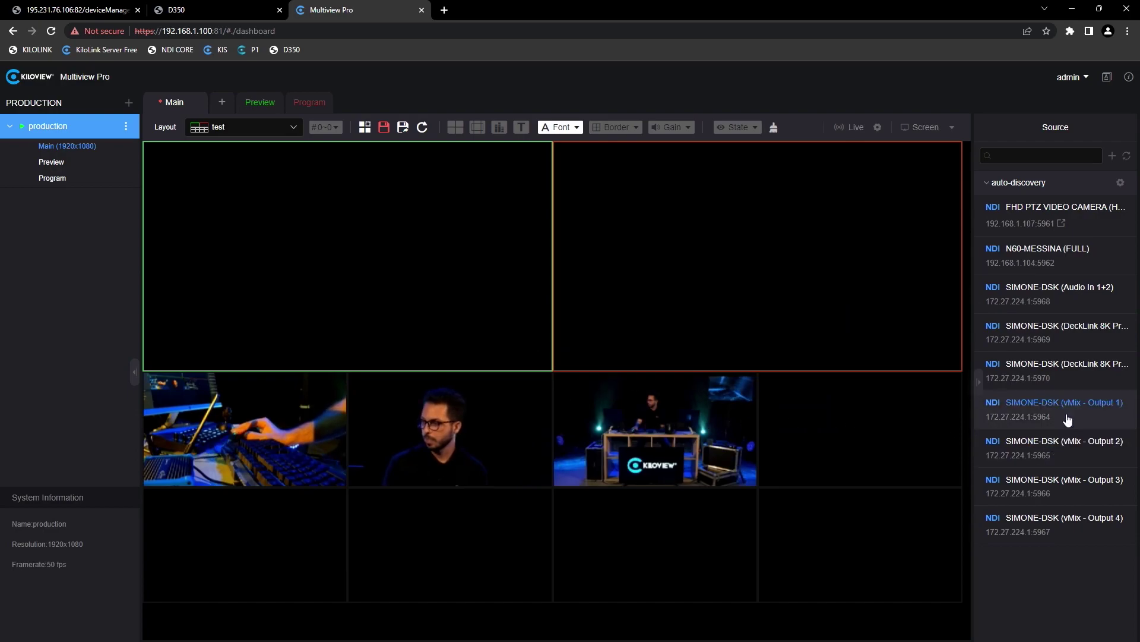
{"action": "left_click_drag", "start_coordinate": [1073, 410], "coordinate": [887, 434]}
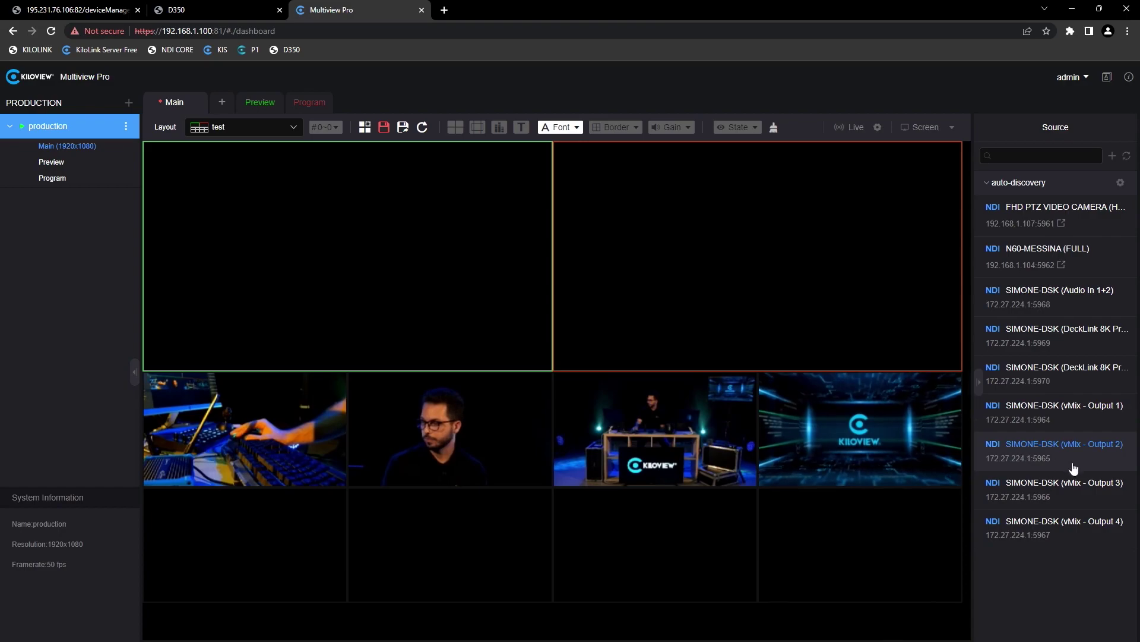
{"action": "left_click_drag", "start_coordinate": [1073, 478], "coordinate": [292, 547]}
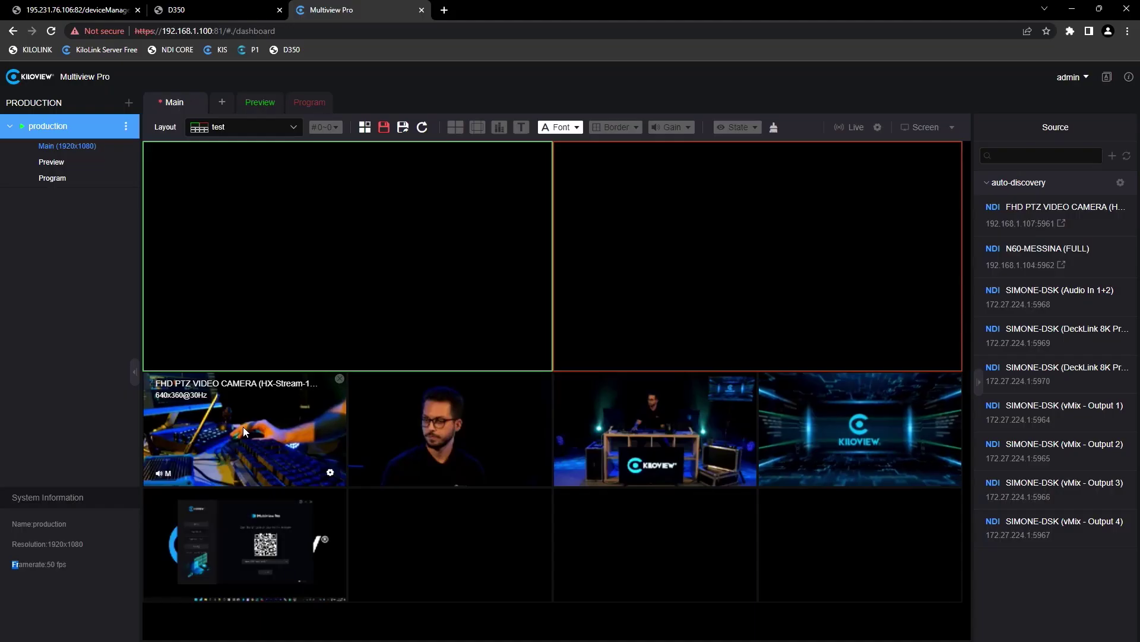
{"action": "left_click_drag", "start_coordinate": [243, 426], "coordinate": [346, 262]}
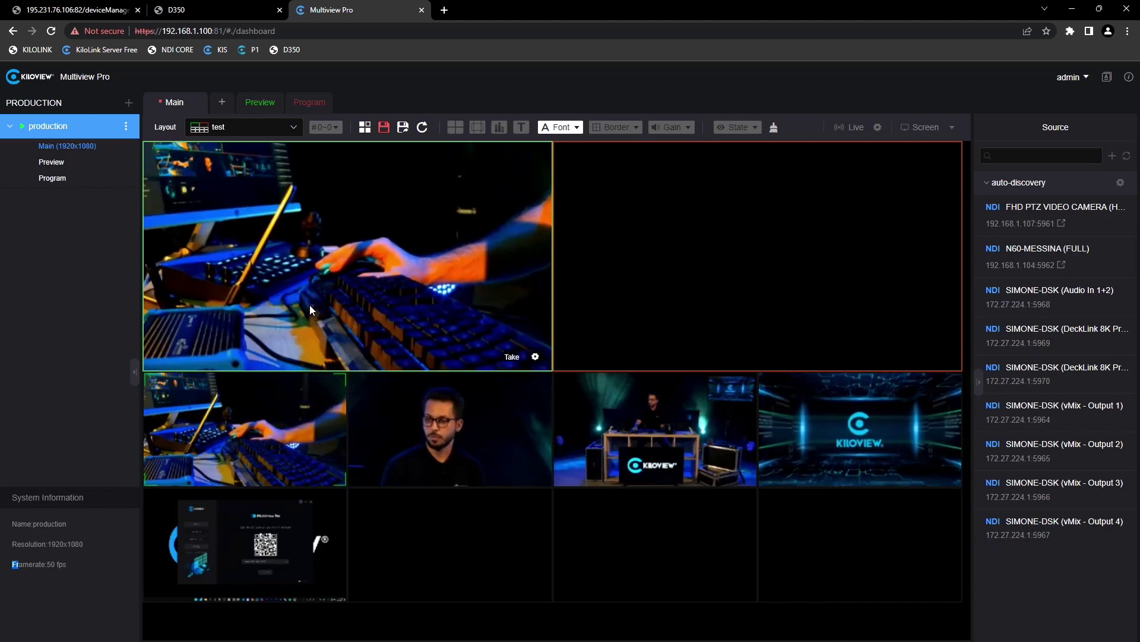
Send N60-MESSINA to Program, take the output Live over NDI, and switch to the D350 tab.
{"action": "mouse_move", "coordinate": [447, 444]}
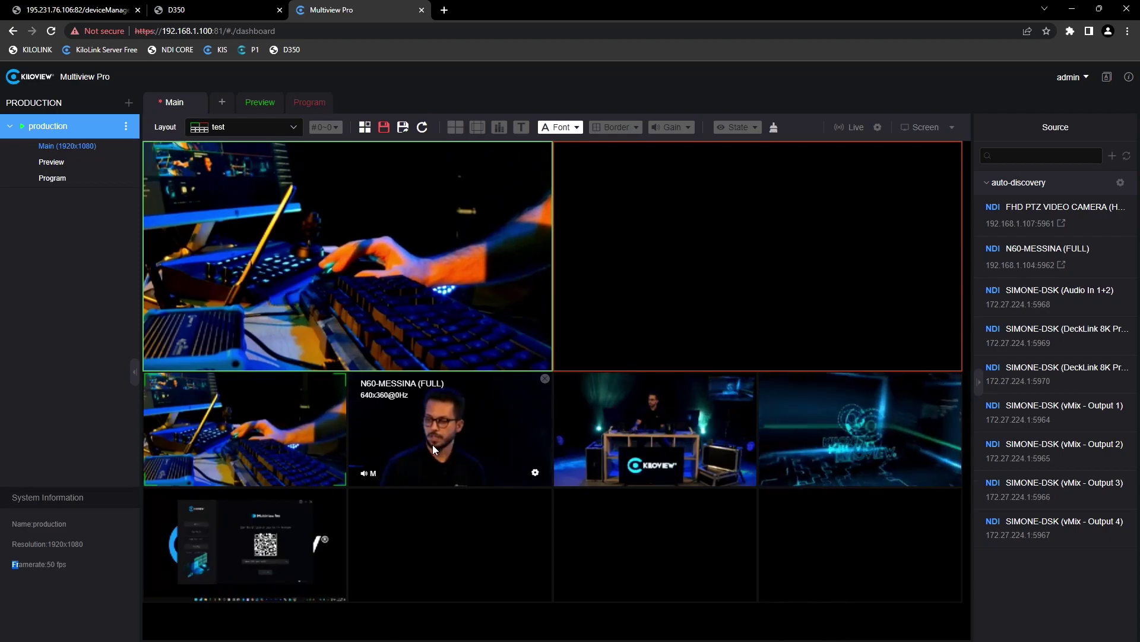
{"action": "left_click_drag", "start_coordinate": [432, 445], "coordinate": [694, 233]}
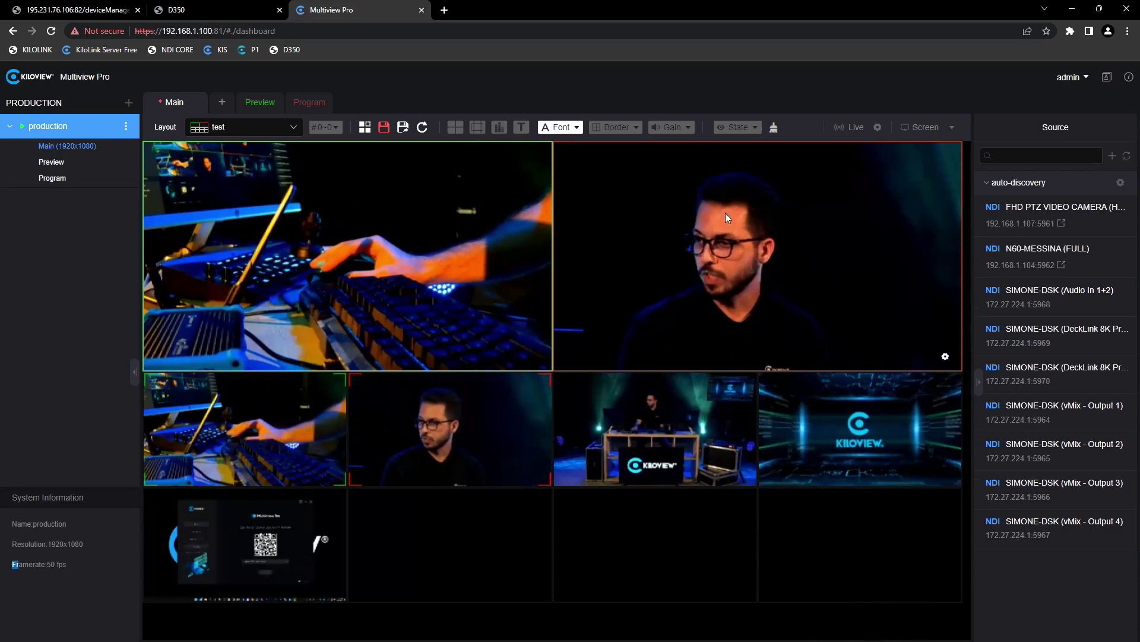
{"action": "left_click", "coordinate": [856, 127]}
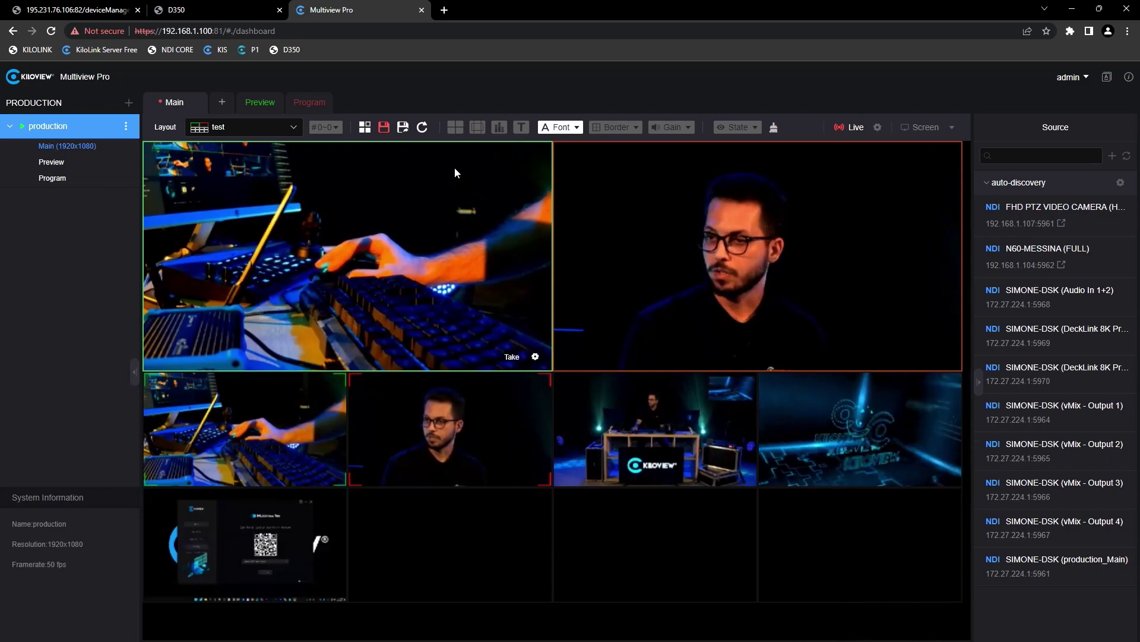
{"action": "left_click", "coordinate": [226, 2]}
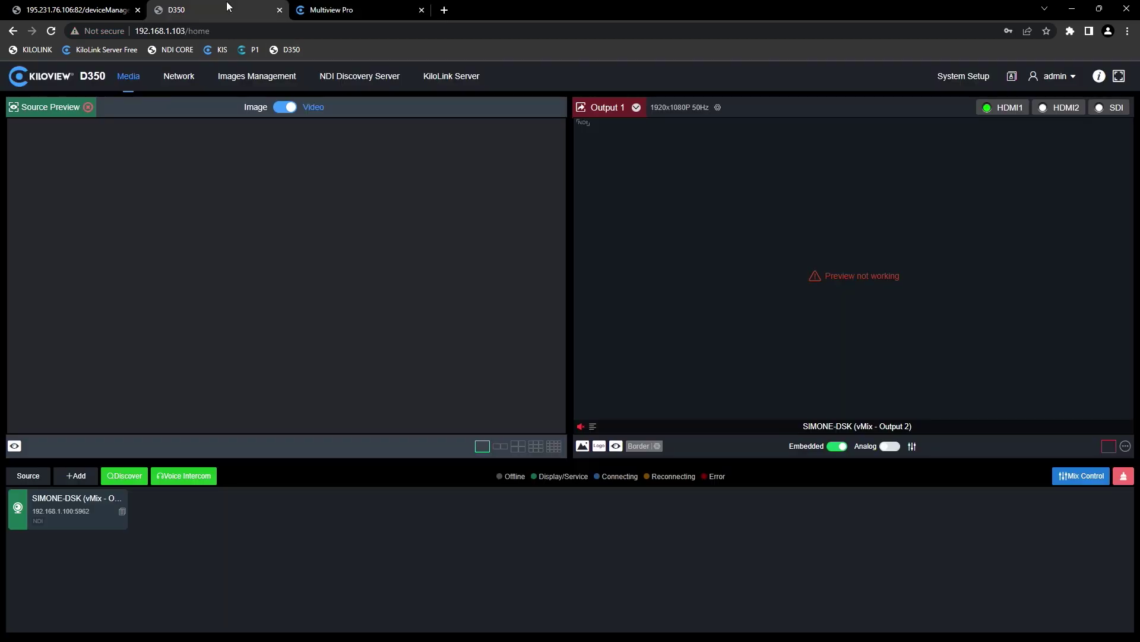
Add the SIMONE-DSK production_Main NDI source on the D350 and route it to Output 1.
{"action": "left_click", "coordinate": [136, 483]}
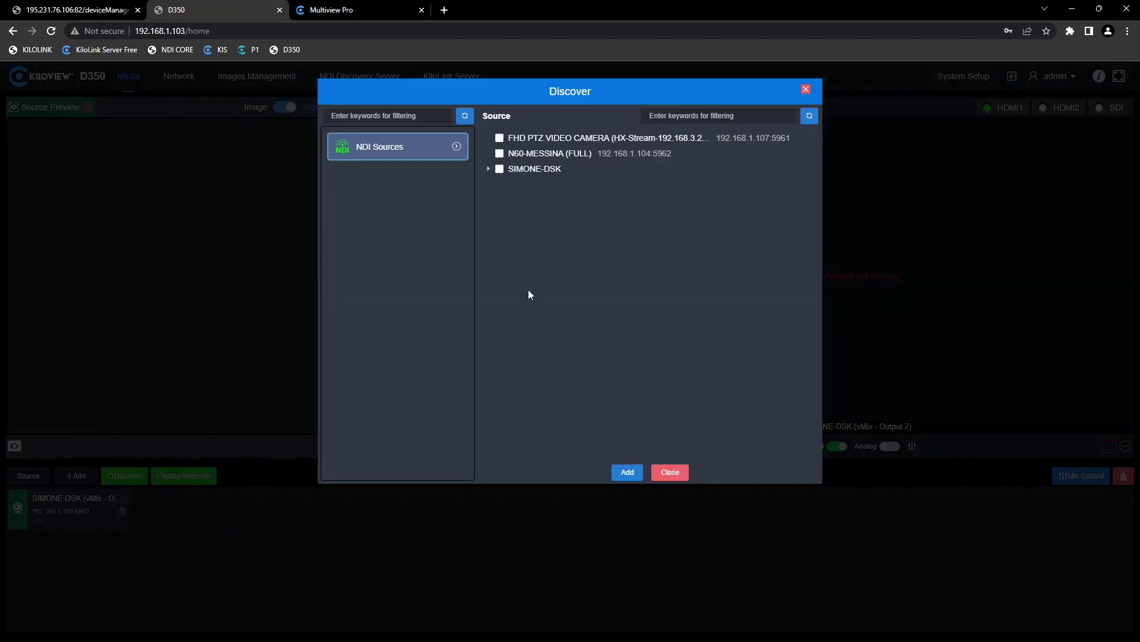
{"action": "left_click", "coordinate": [488, 171]}
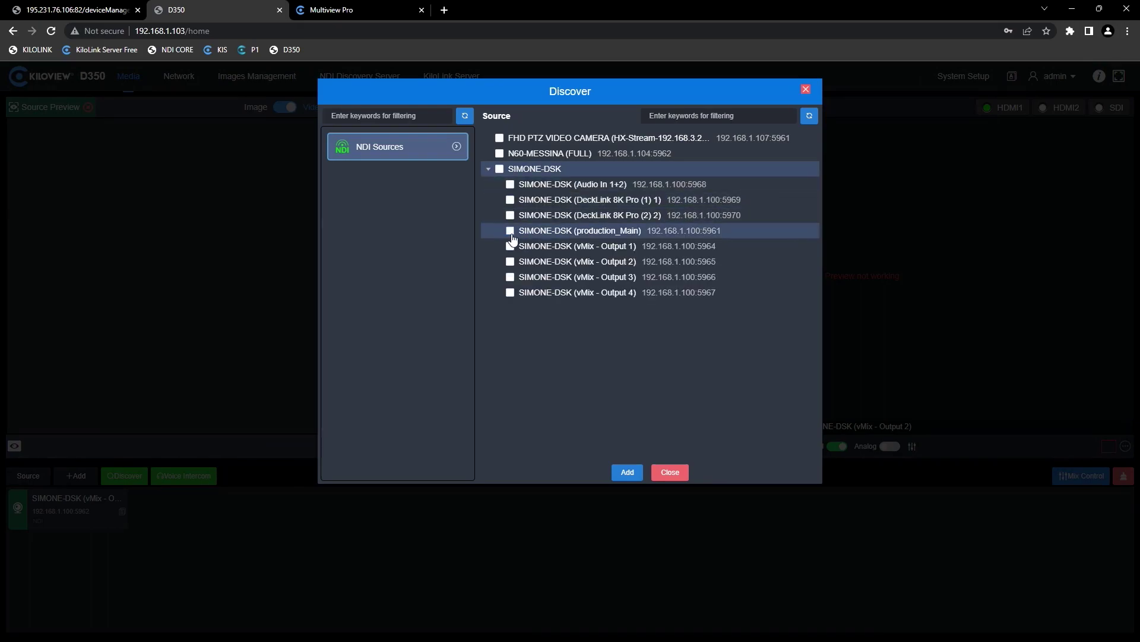
{"action": "left_click", "coordinate": [633, 473]}
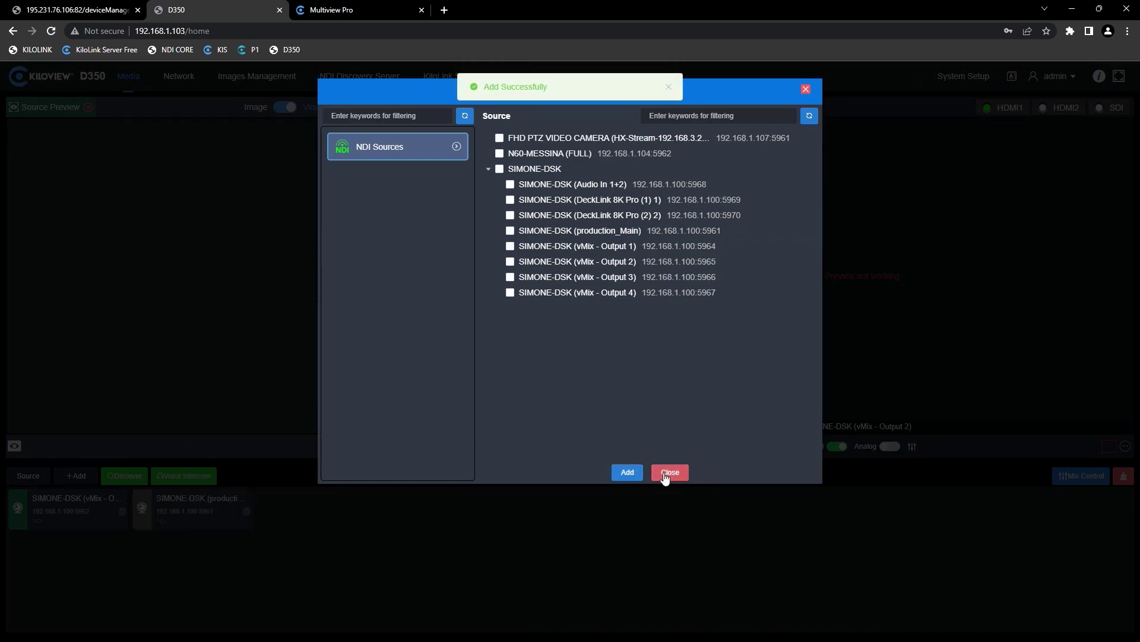
{"action": "left_click", "coordinate": [665, 475]}
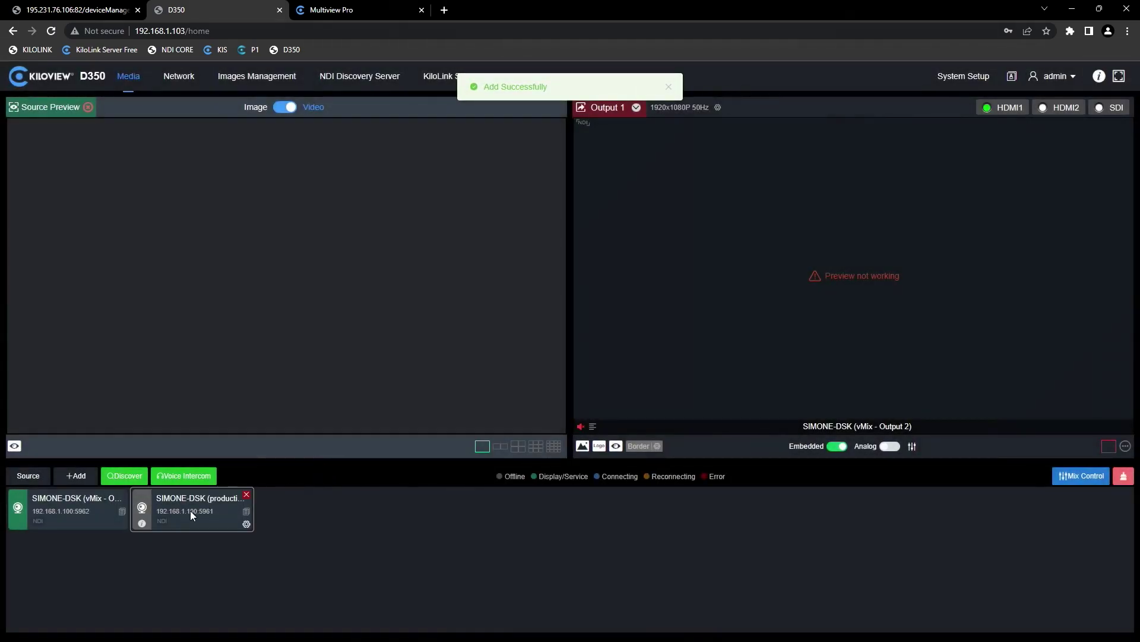
{"action": "left_click_drag", "start_coordinate": [191, 514], "coordinate": [721, 328]}
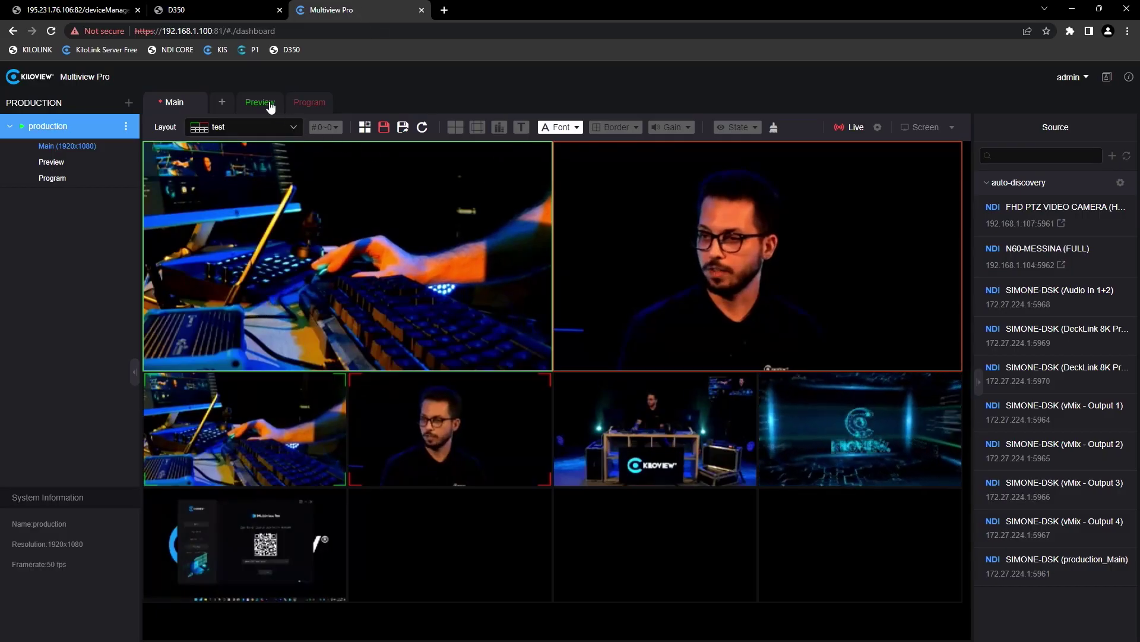
Show the Preview output, stream it Live as NDI source production_PVW, and return to the D350.
{"action": "left_click", "coordinate": [275, 106]}
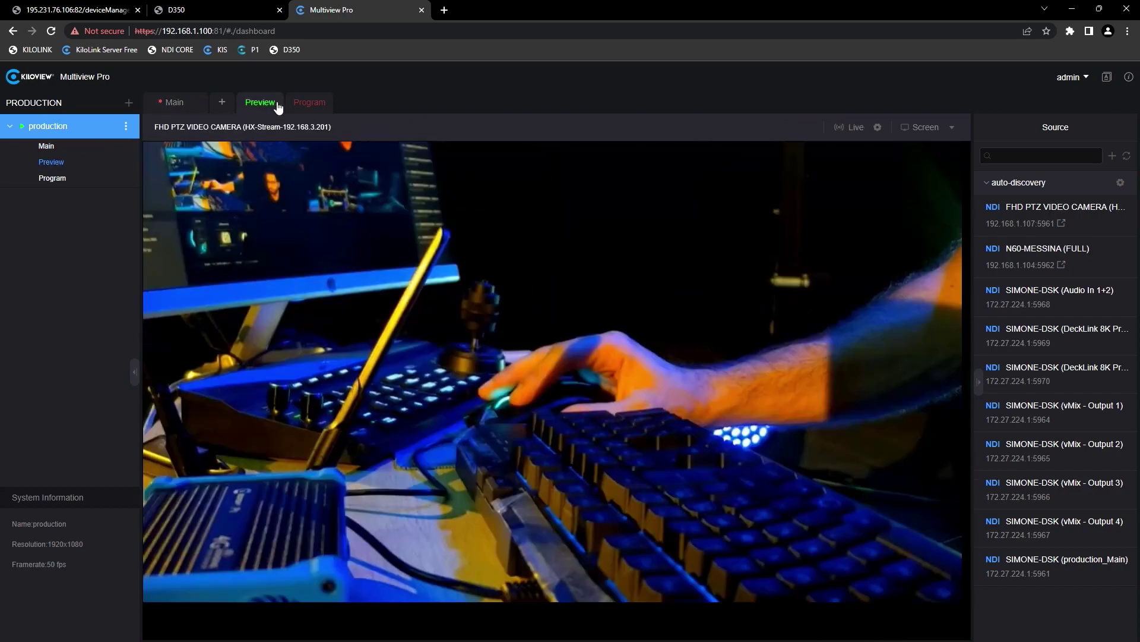
{"action": "left_click", "coordinate": [859, 130]}
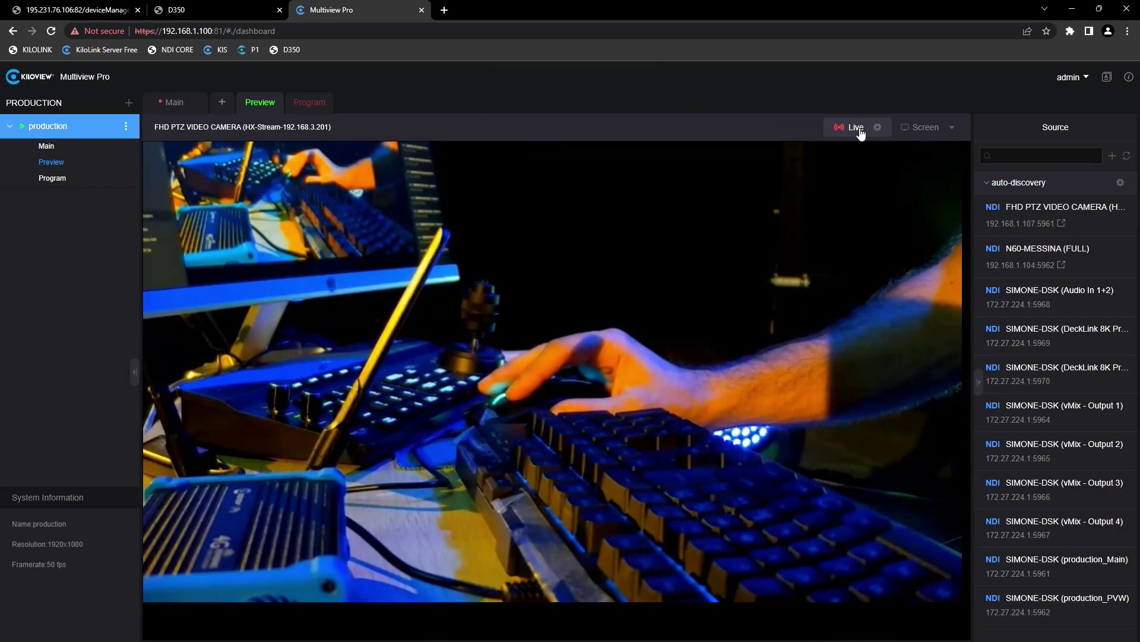
{"action": "left_click", "coordinate": [213, 7]}
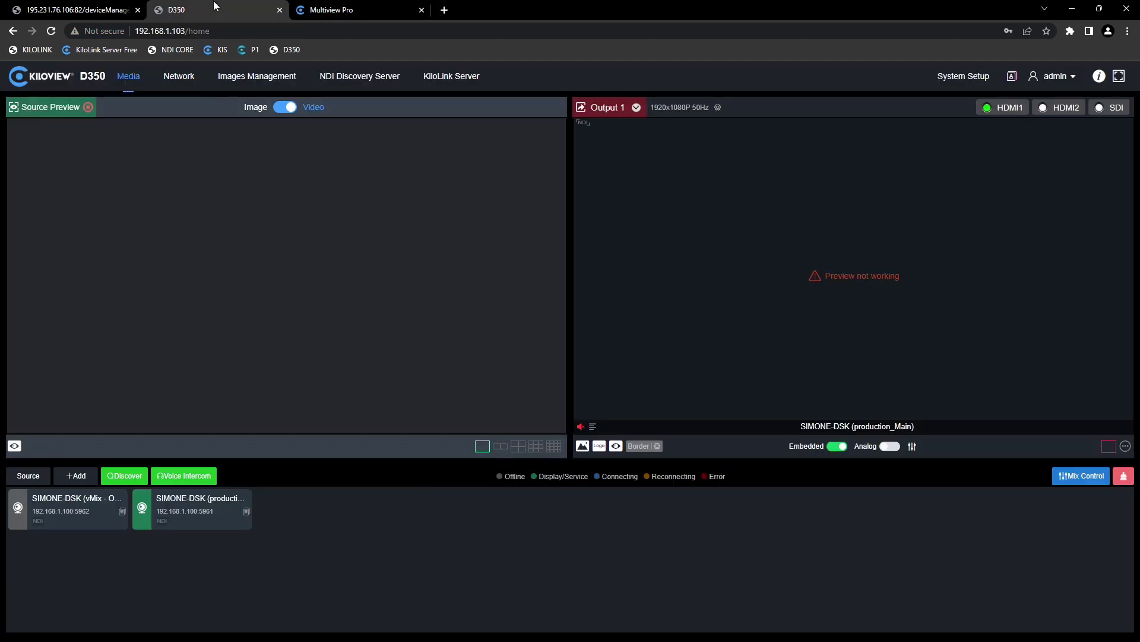
Discover and add SIMONE-DSK (production_PVW) as a D350 source, then drag it onto Output 1.
{"action": "left_click", "coordinate": [138, 477]}
{"action": "left_click", "coordinate": [488, 169]}
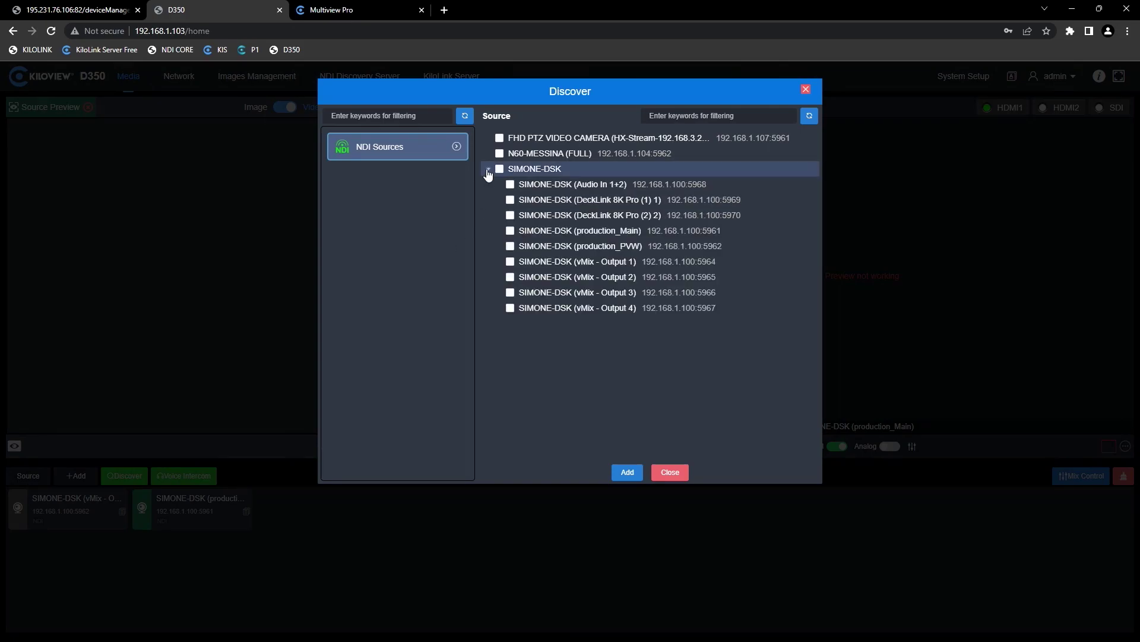
{"action": "left_click", "coordinate": [510, 246]}
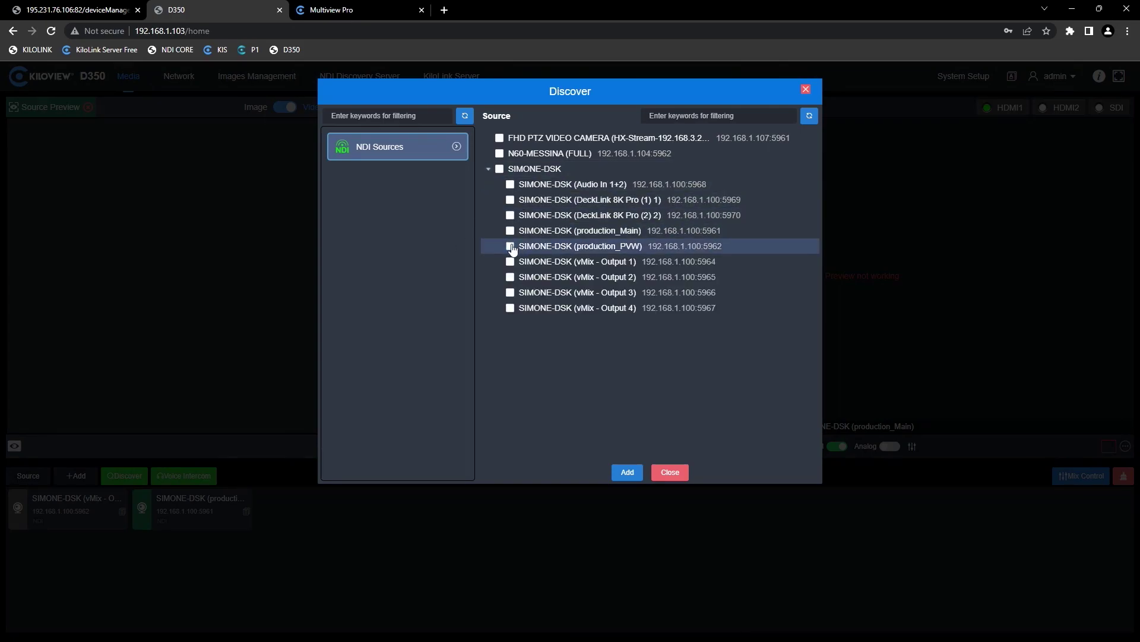
{"action": "left_click", "coordinate": [629, 472]}
{"action": "left_click", "coordinate": [670, 472]}
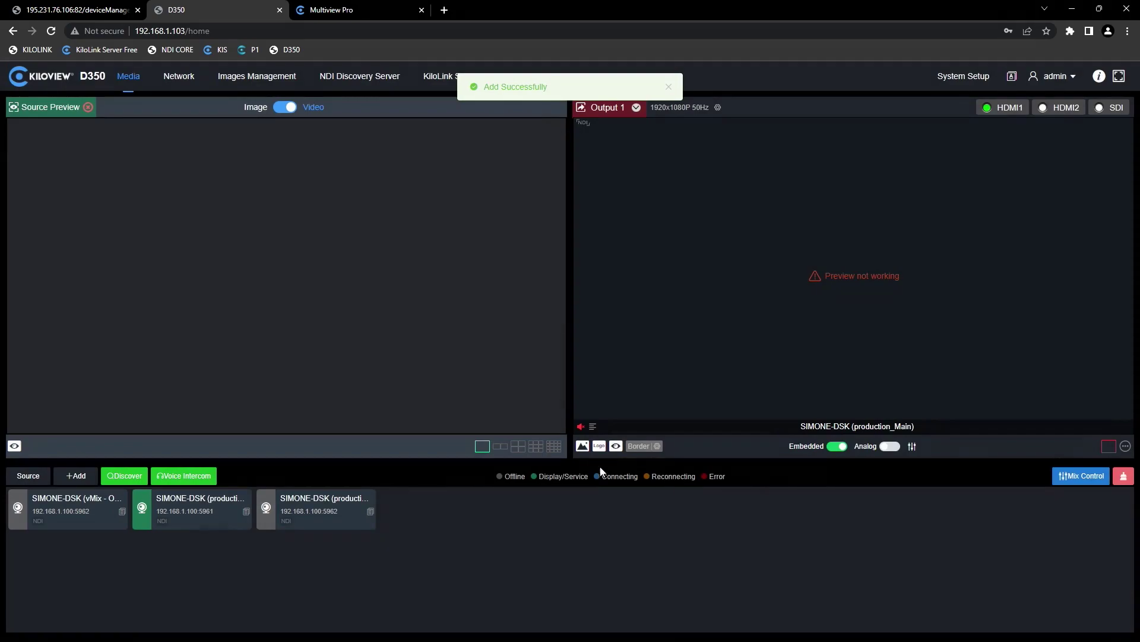
{"action": "left_click_drag", "start_coordinate": [319, 501], "coordinate": [828, 282]}
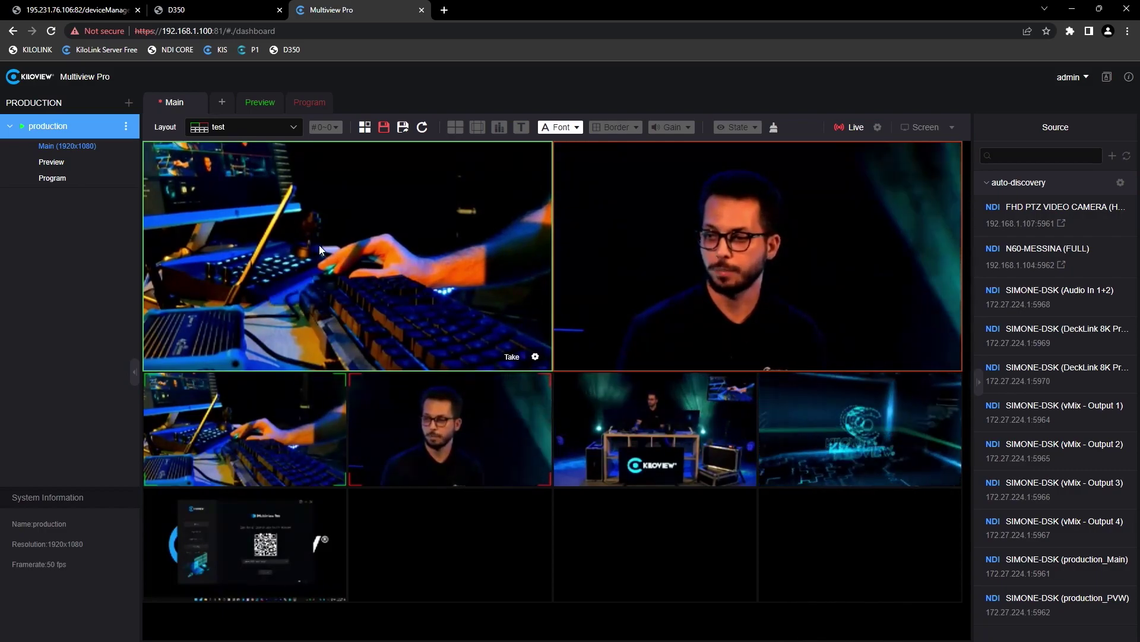
Cut the PTZ keyboard shot from Preview to Program and open the PTZ tile's overlay options.
{"action": "left_click_drag", "start_coordinate": [319, 244], "coordinate": [676, 254]}
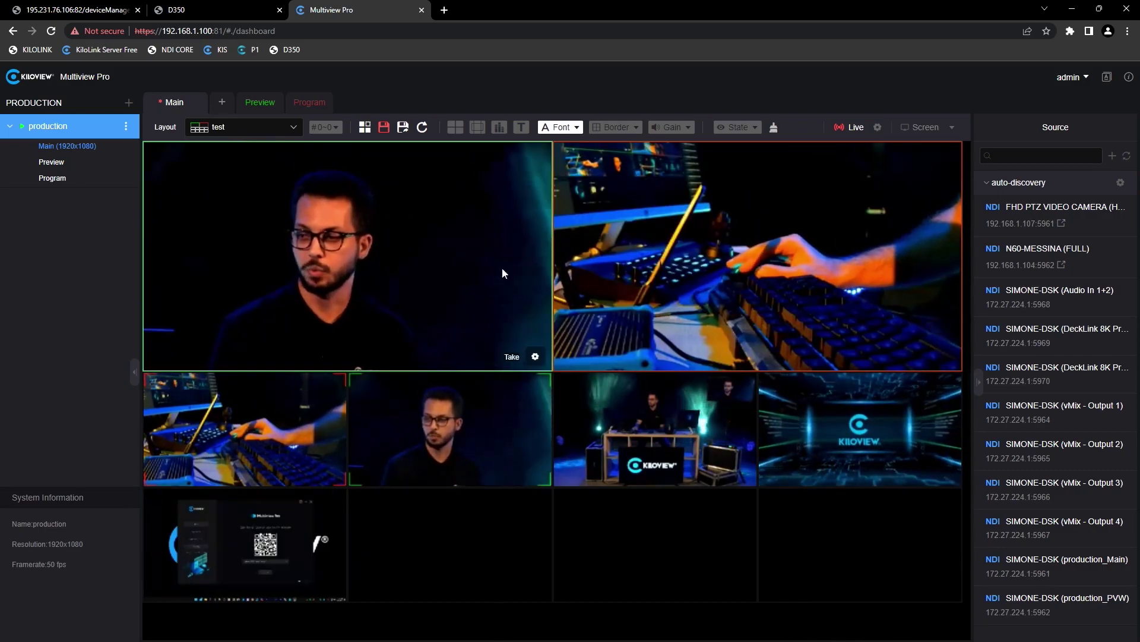
{"action": "mouse_move", "coordinate": [159, 455]}
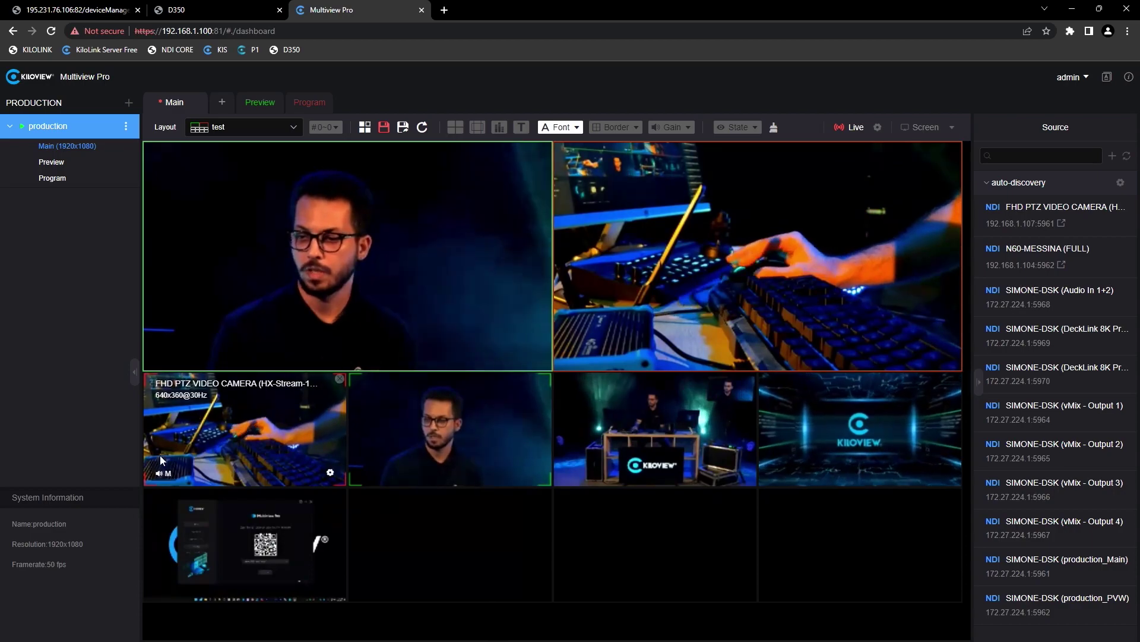
{"action": "left_click", "coordinate": [332, 473]}
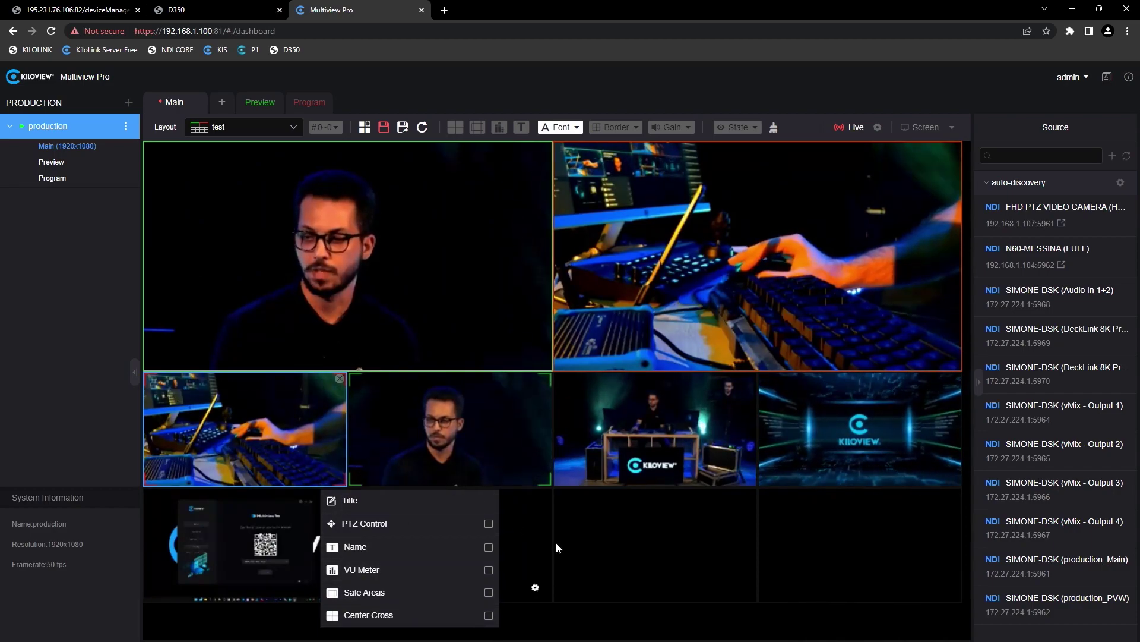
Reopen the PTZ camera window's overlay options and enable PTZ Control.
{"action": "left_click", "coordinate": [598, 621]}
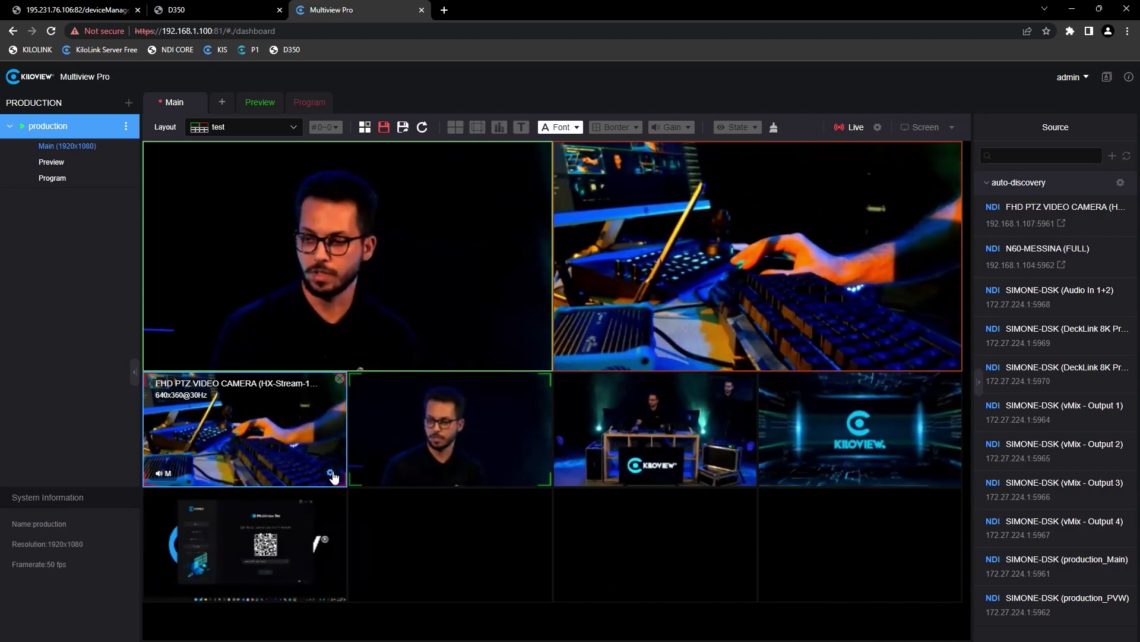
{"action": "left_click", "coordinate": [331, 474]}
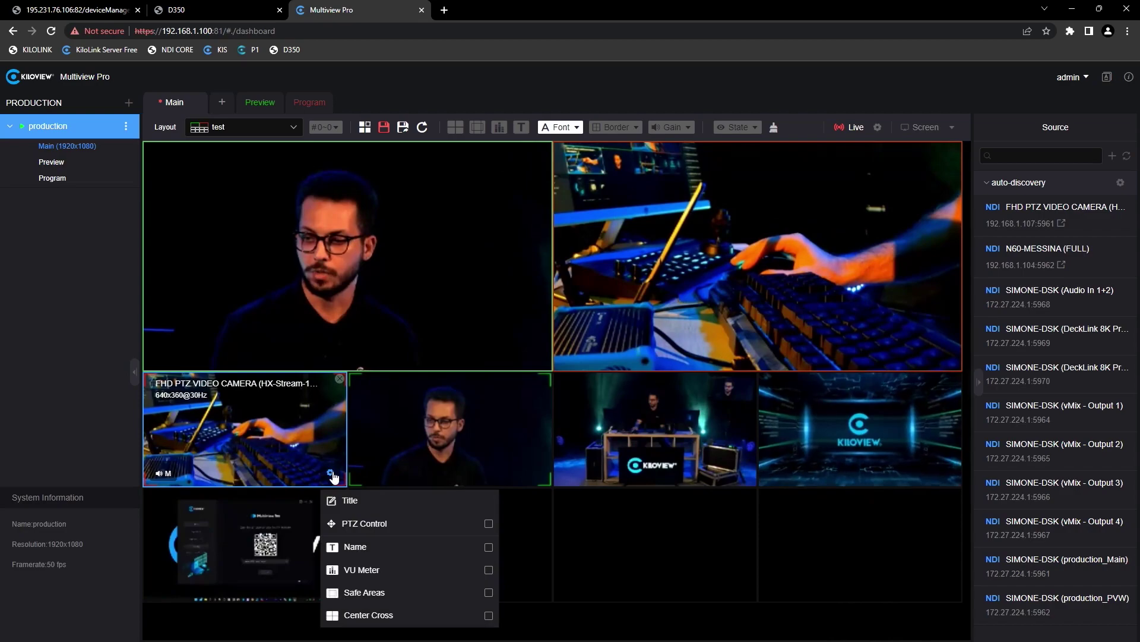
{"action": "left_click", "coordinate": [488, 523]}
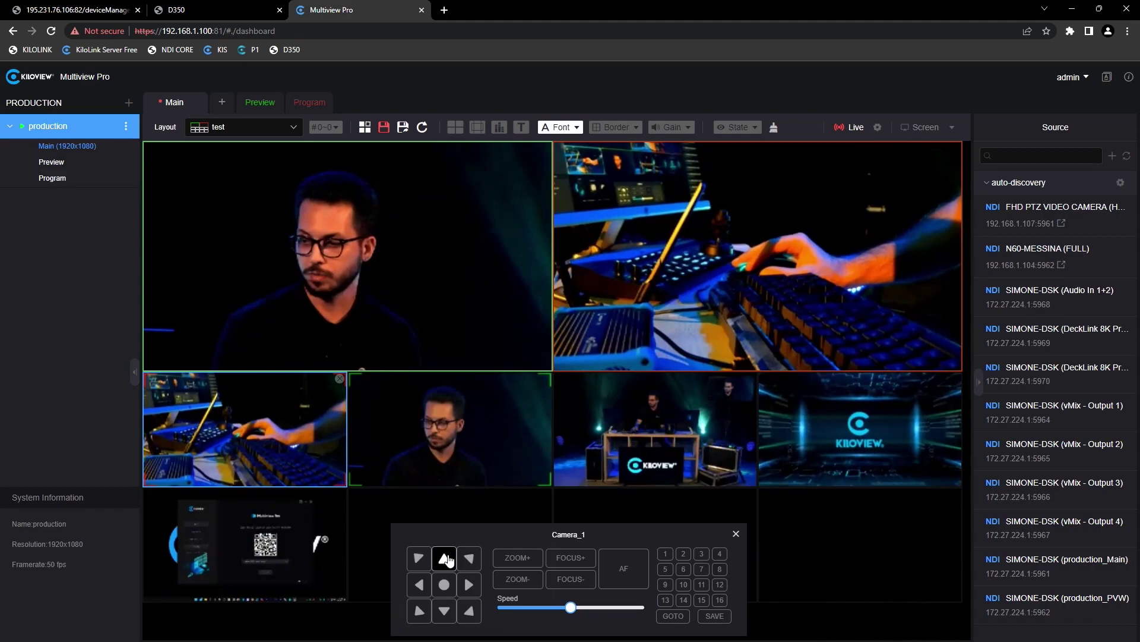
Pan Camera_1 both ways, zoom out and in on the keyboard, then recall preset 1.
{"action": "left_click", "coordinate": [469, 584]}
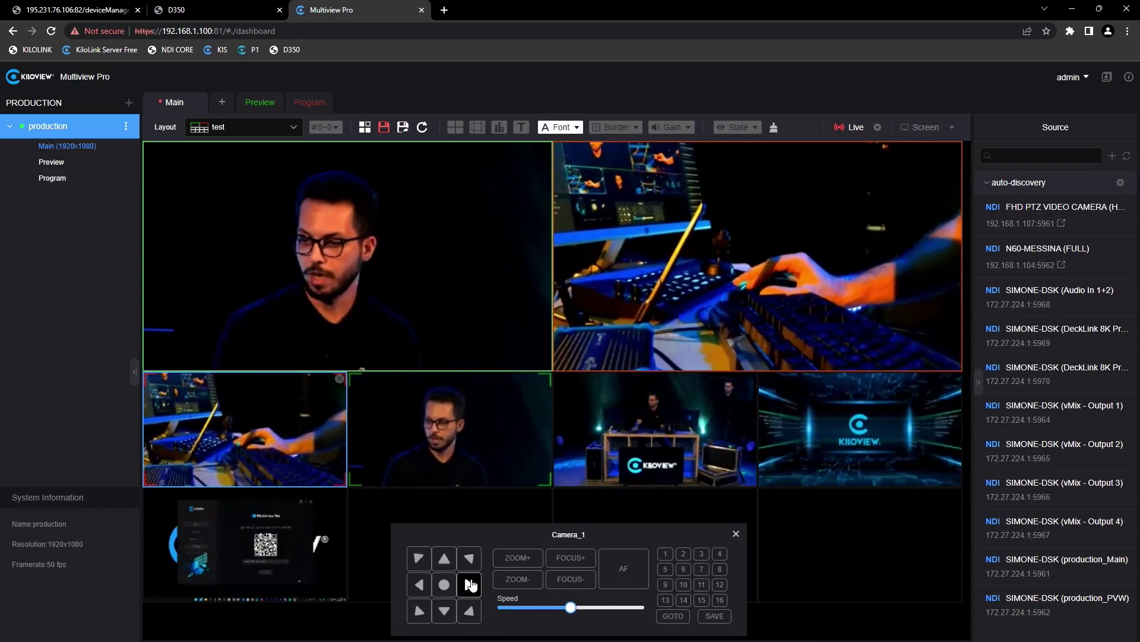
{"action": "left_click", "coordinate": [420, 585]}
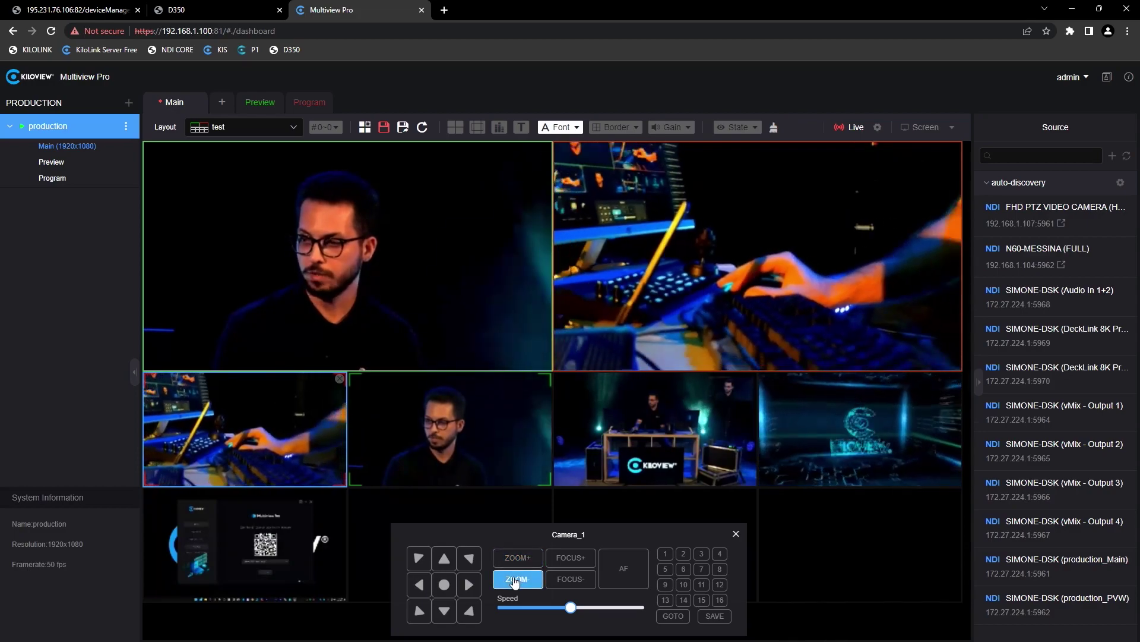
{"action": "left_click", "coordinate": [515, 580]}
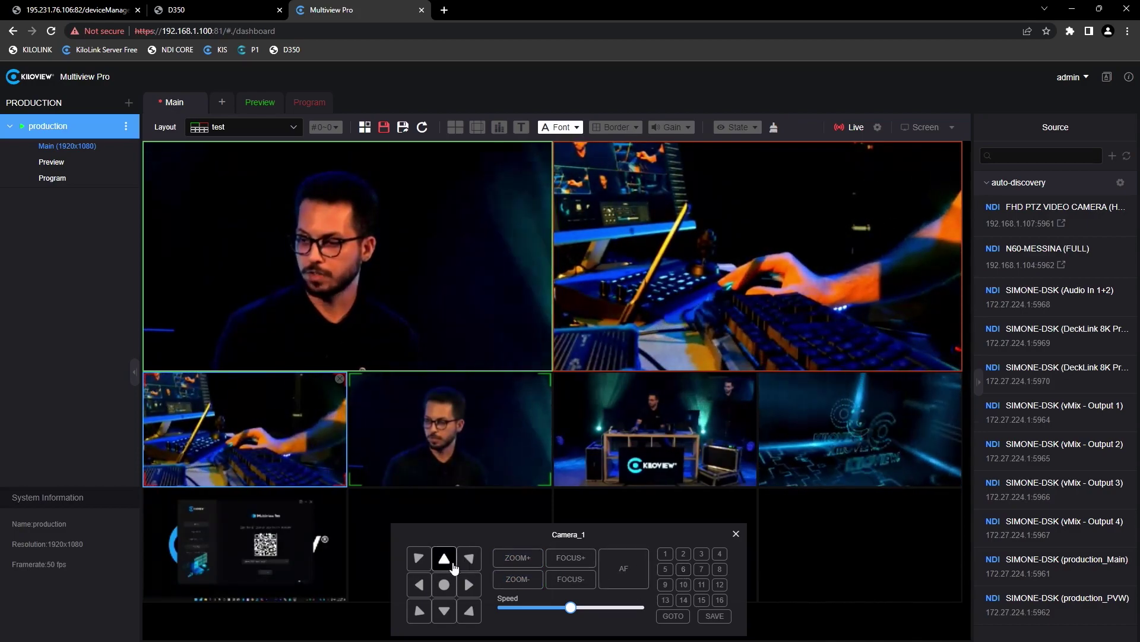
{"action": "left_click", "coordinate": [517, 563]}
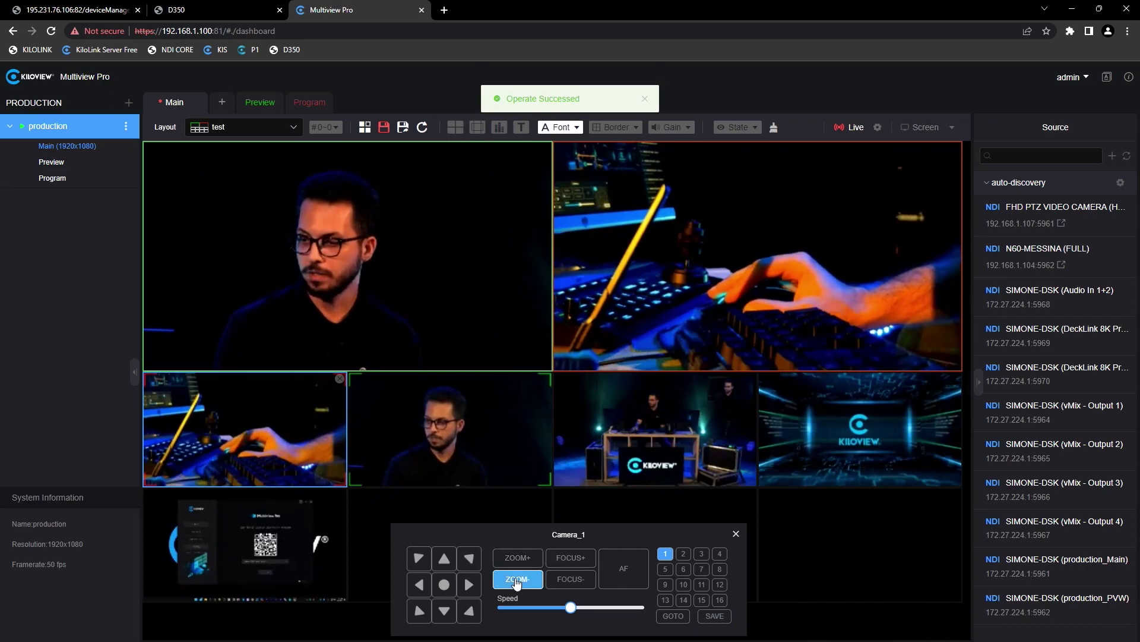
{"action": "left_click", "coordinate": [421, 584]}
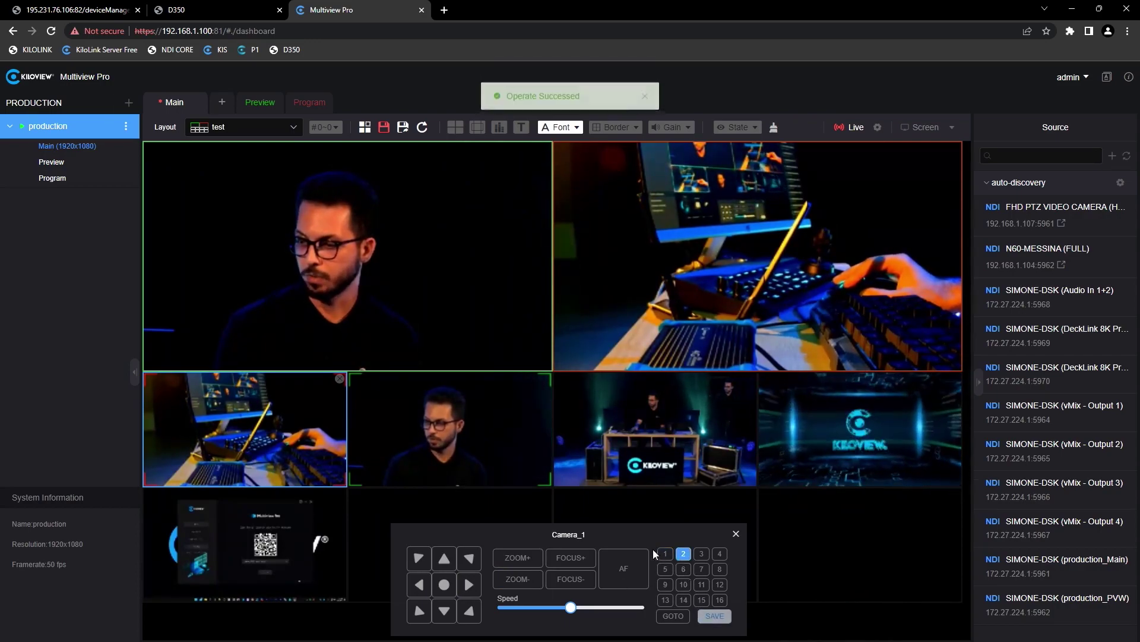
{"action": "left_click", "coordinate": [678, 618]}
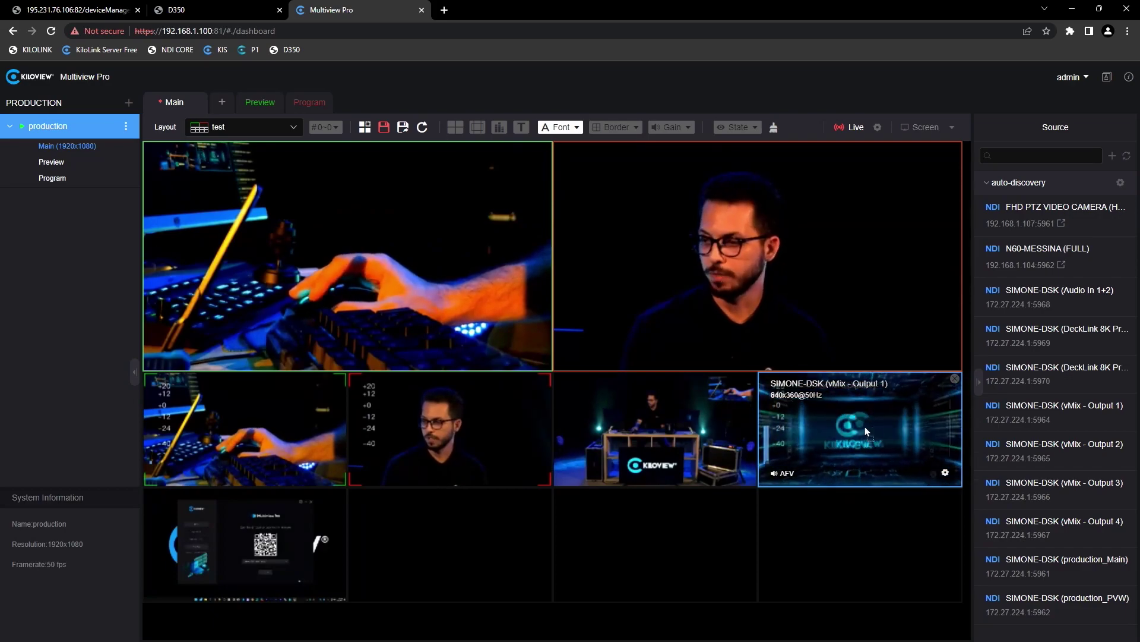
Take the vMix Output 1 KILOVIEW graphic to Program via Preview and enable audio meters everywhere.
{"action": "left_click_drag", "start_coordinate": [864, 427], "coordinate": [395, 261]}
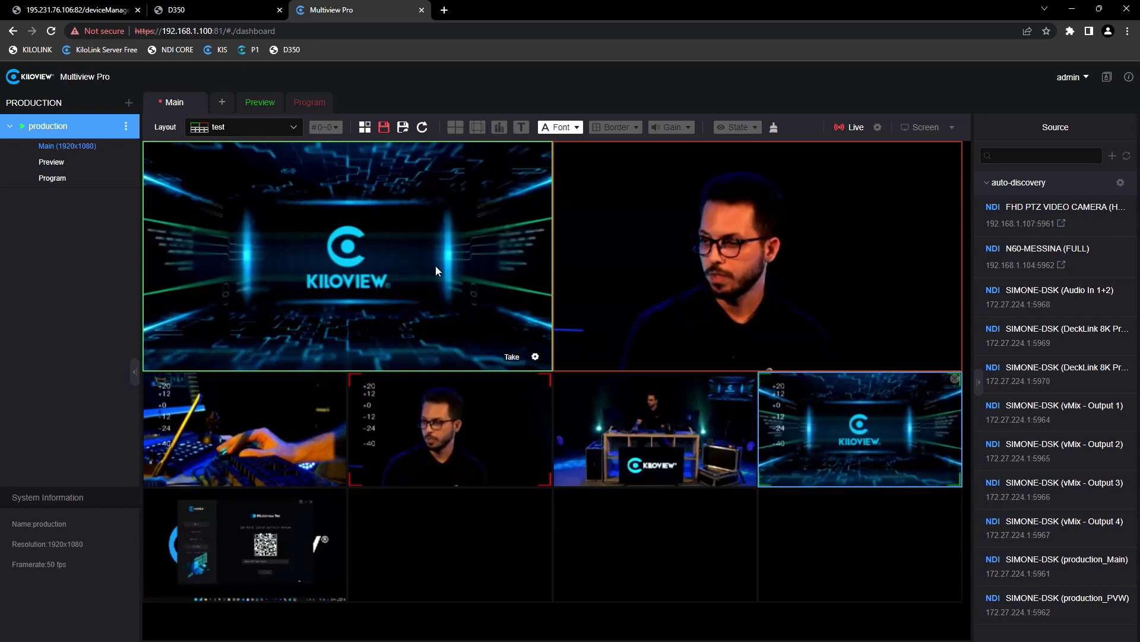
{"action": "left_click_drag", "start_coordinate": [427, 269], "coordinate": [793, 270]}
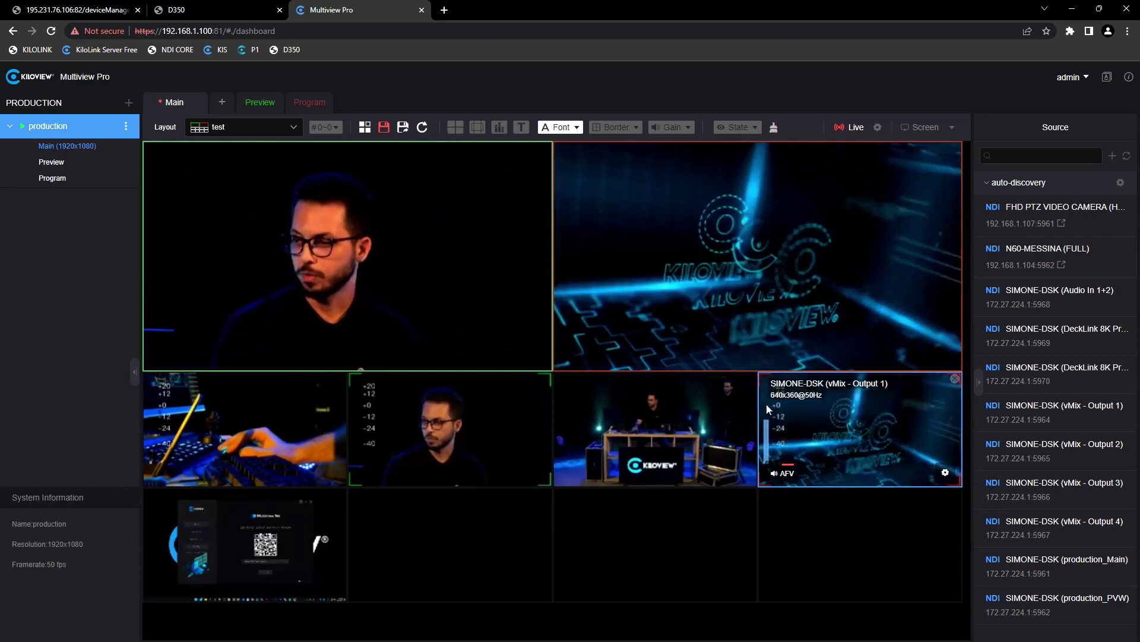
{"action": "left_click", "coordinate": [784, 473]}
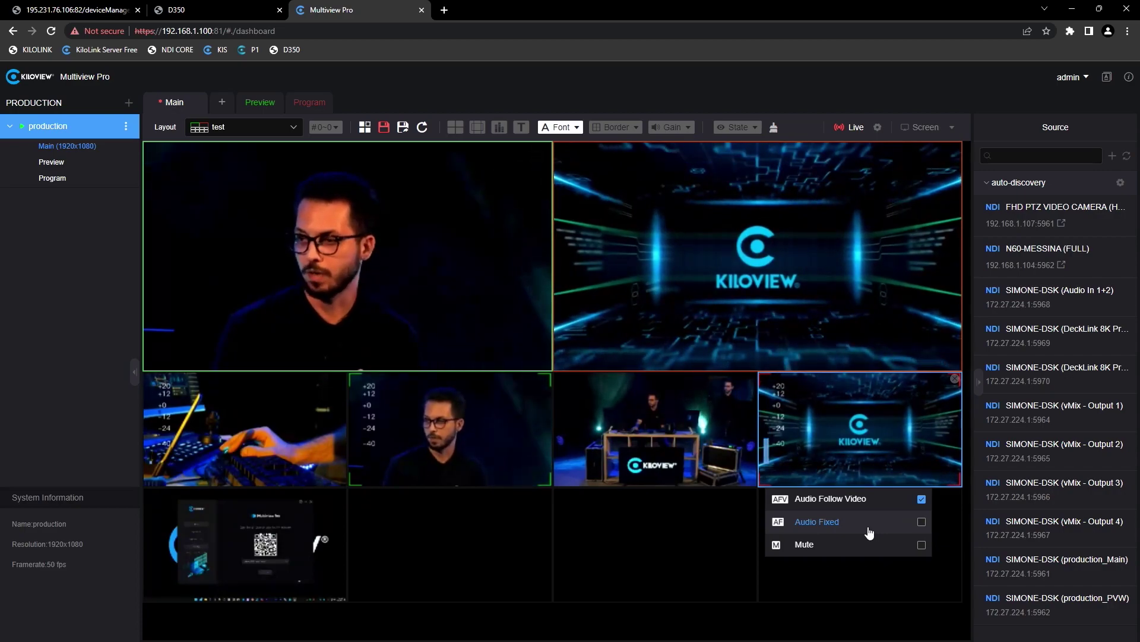
{"action": "left_click", "coordinate": [499, 130]}
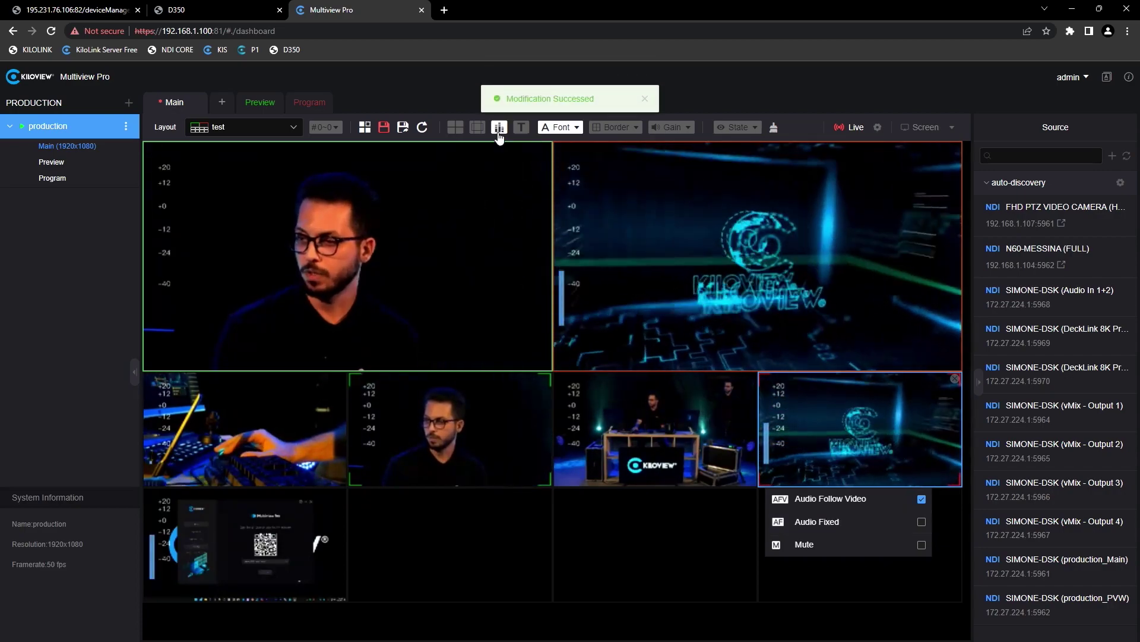